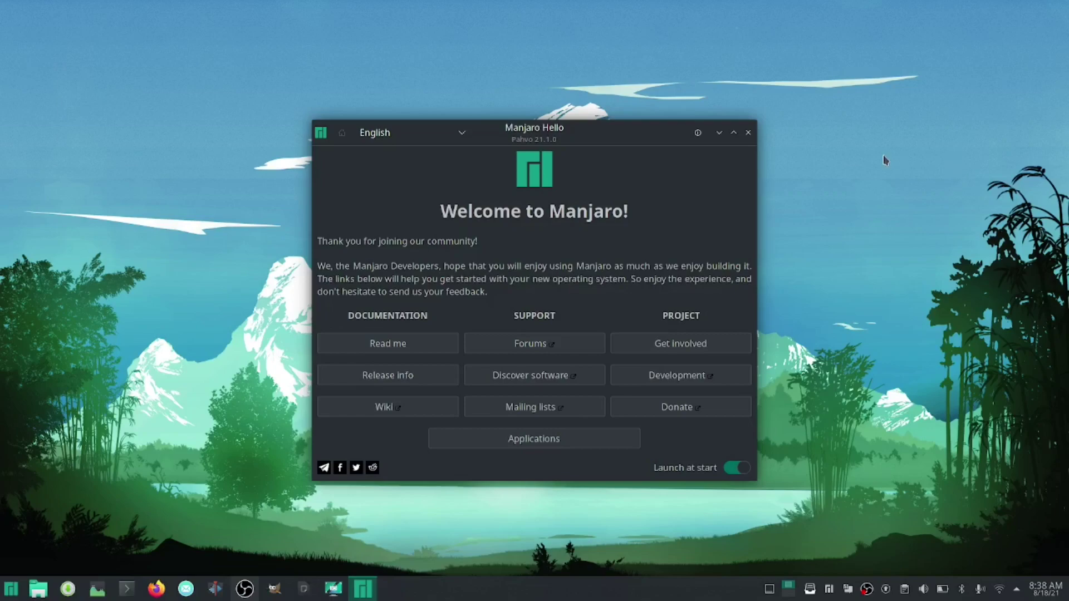
Step: Nudge the Manjaro Hello welcome window slightly to the right on the desktop
mouse_move(596, 136)
mouse_down()
mouse_move(901, 111)
mouse_move(676, 160)
mouse_move(545, 172)
mouse_move(657, 132)
mouse_move(607, 124)
mouse_up()
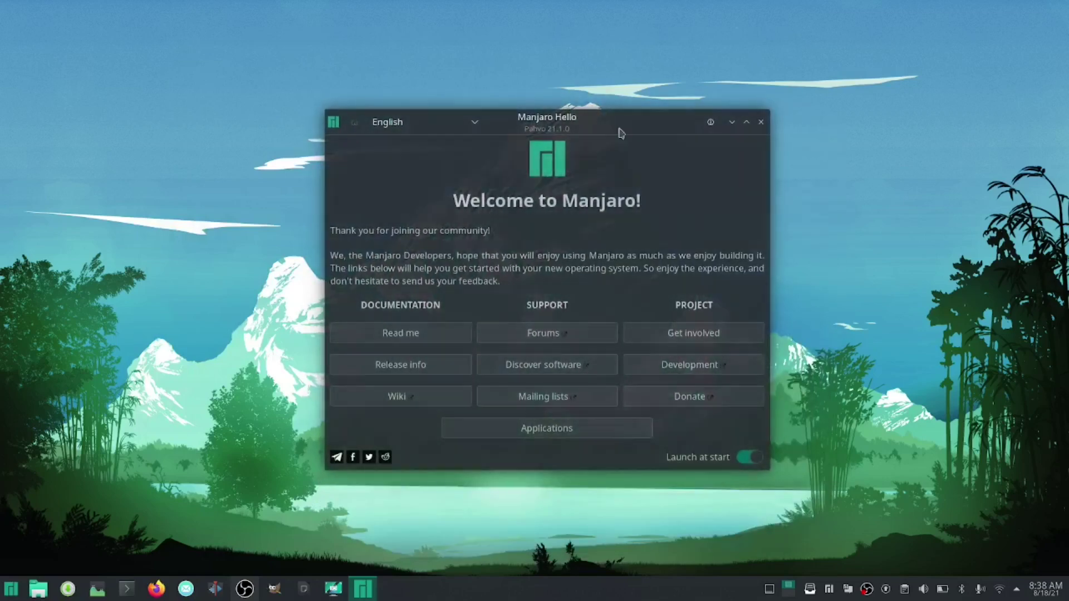
Step: Close Manjaro Hello and launch System Settings from the application launcher
click(761, 122)
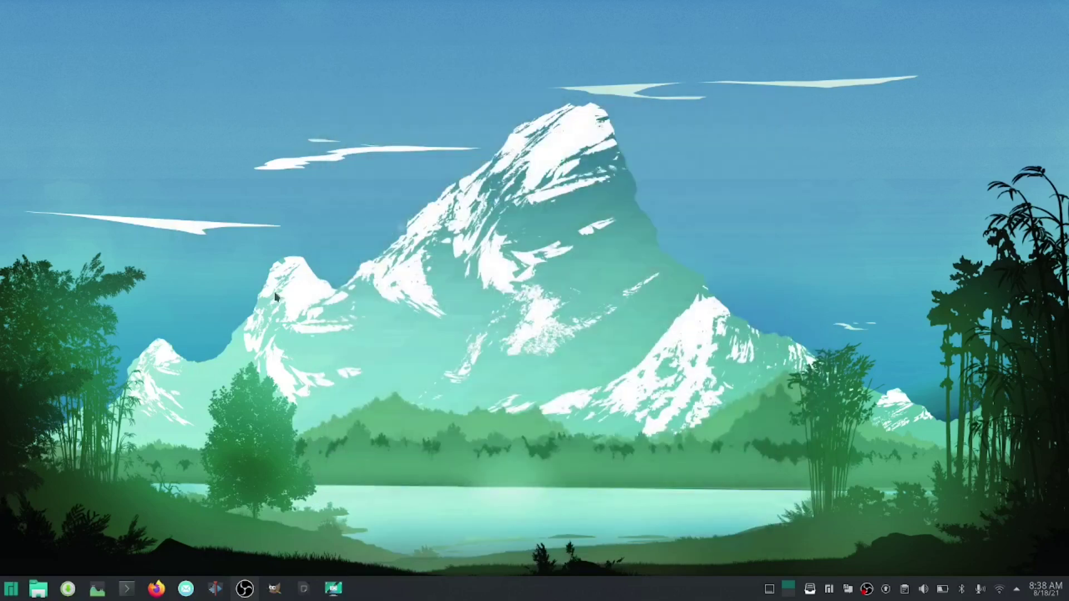
click(13, 589)
click(315, 322)
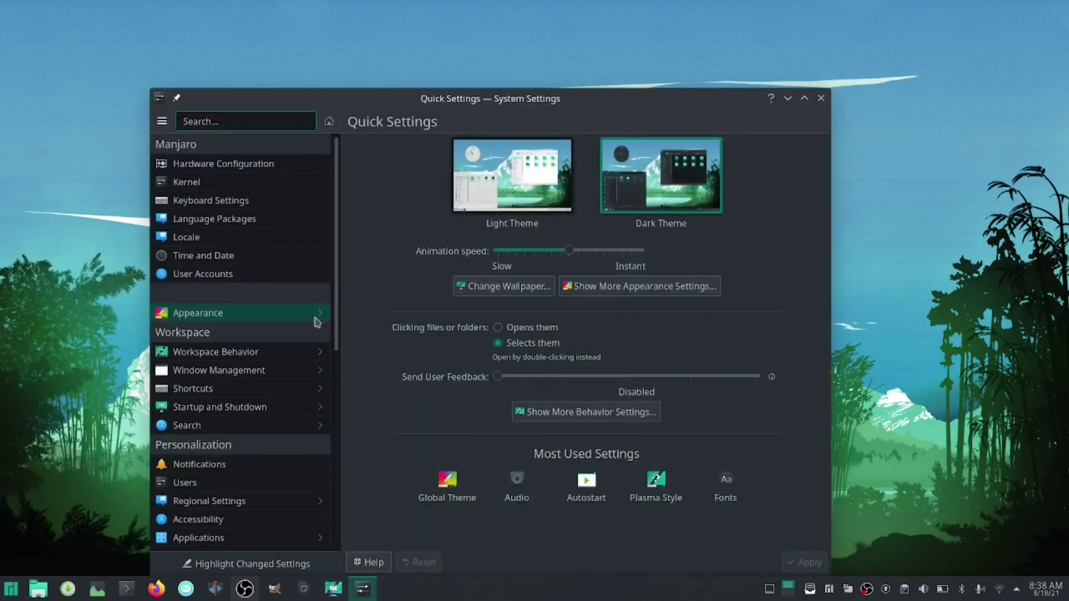
mouse_move(317, 322)
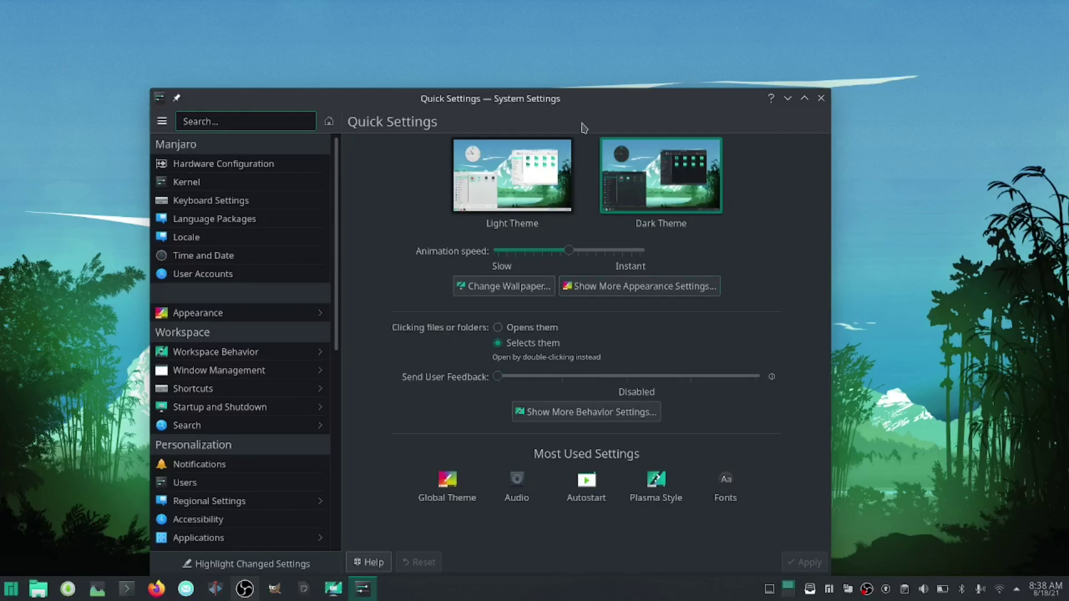
drag(582, 125, 593, 83)
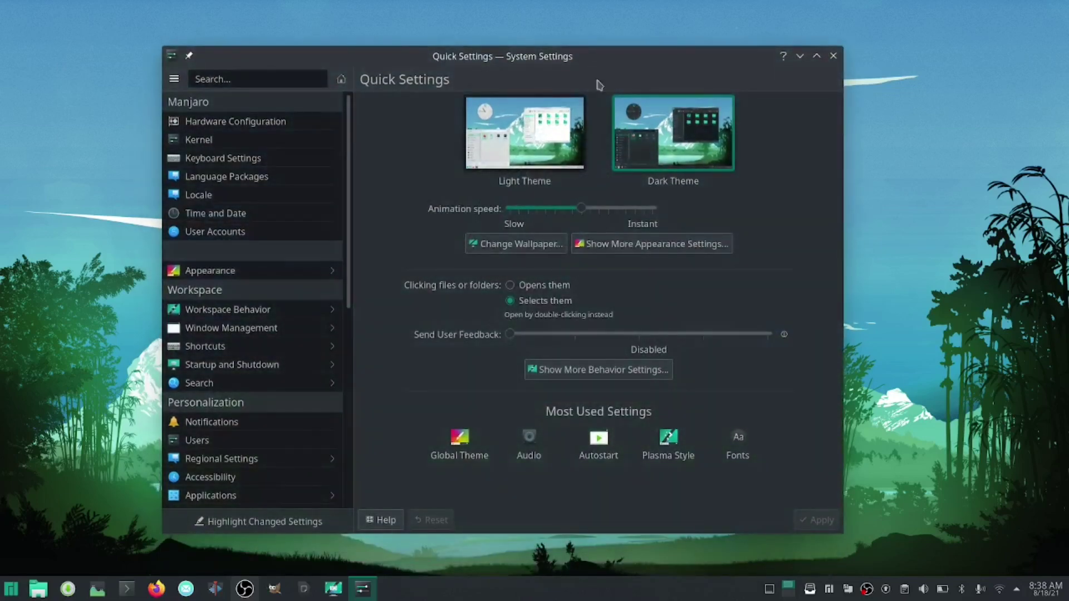
Step: Apply the Light Theme, revert to the Dark Theme, and close System Settings
click(533, 134)
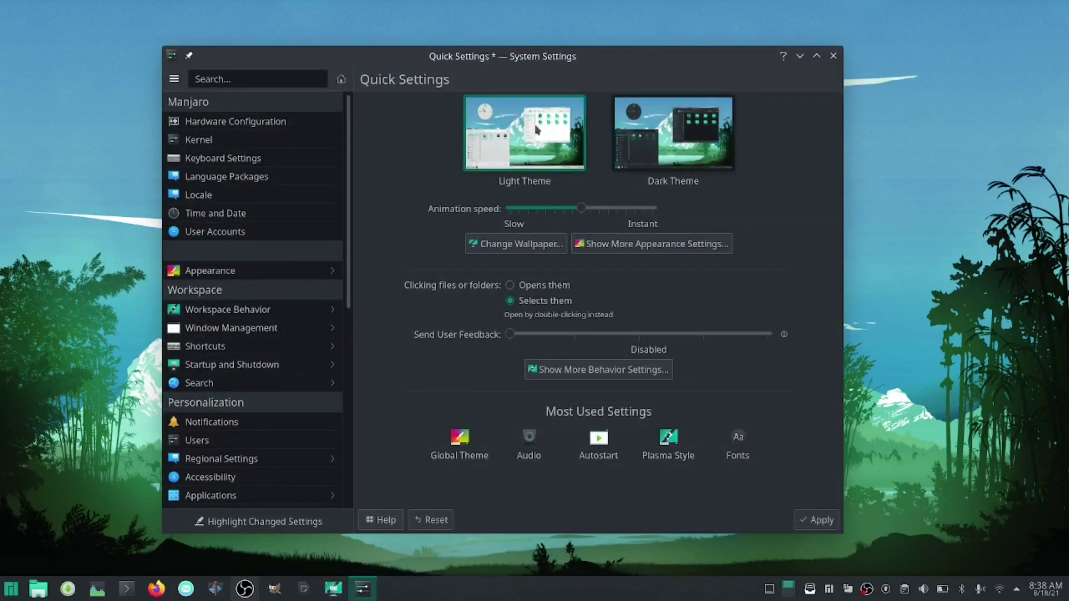
click(810, 520)
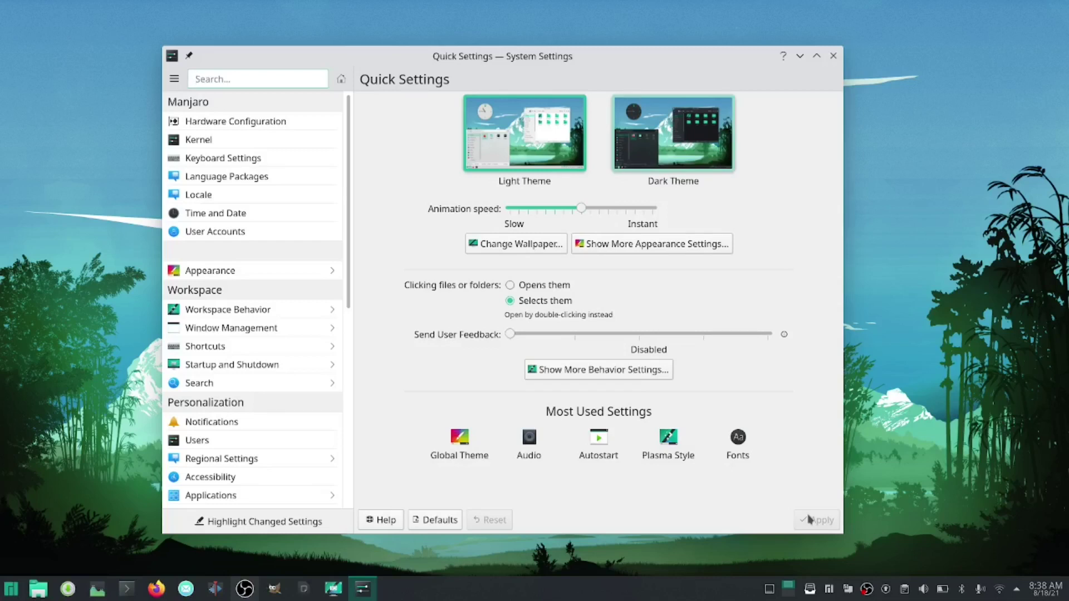
key(space)
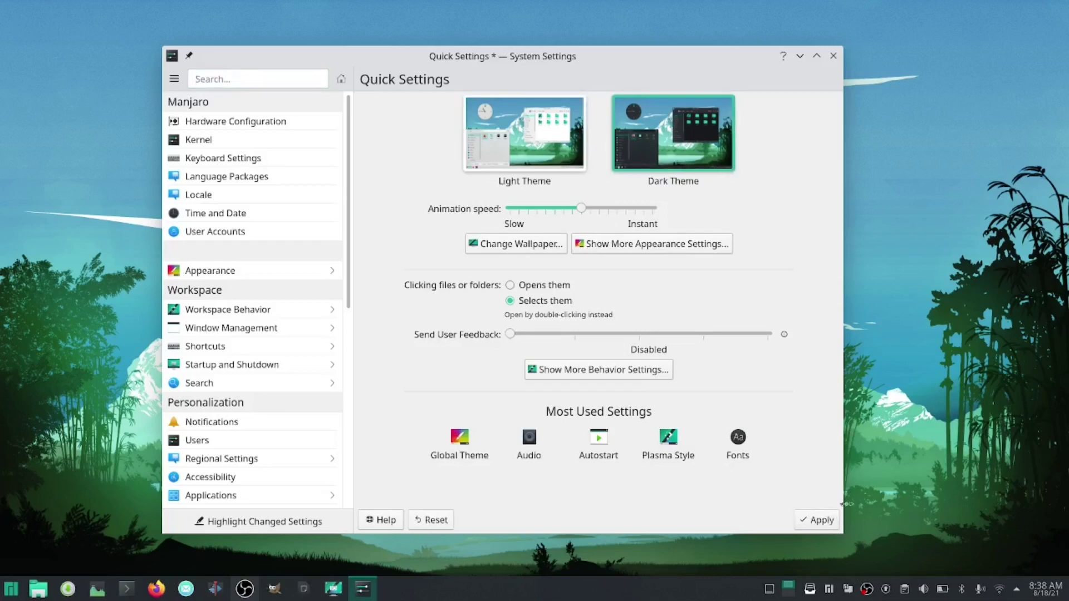
click(824, 527)
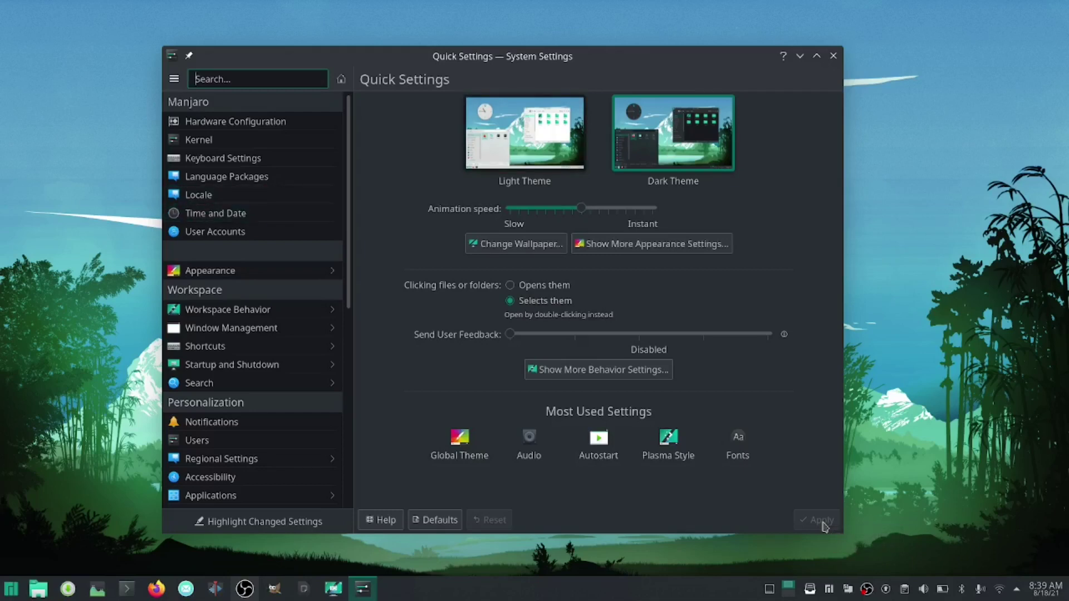
click(834, 57)
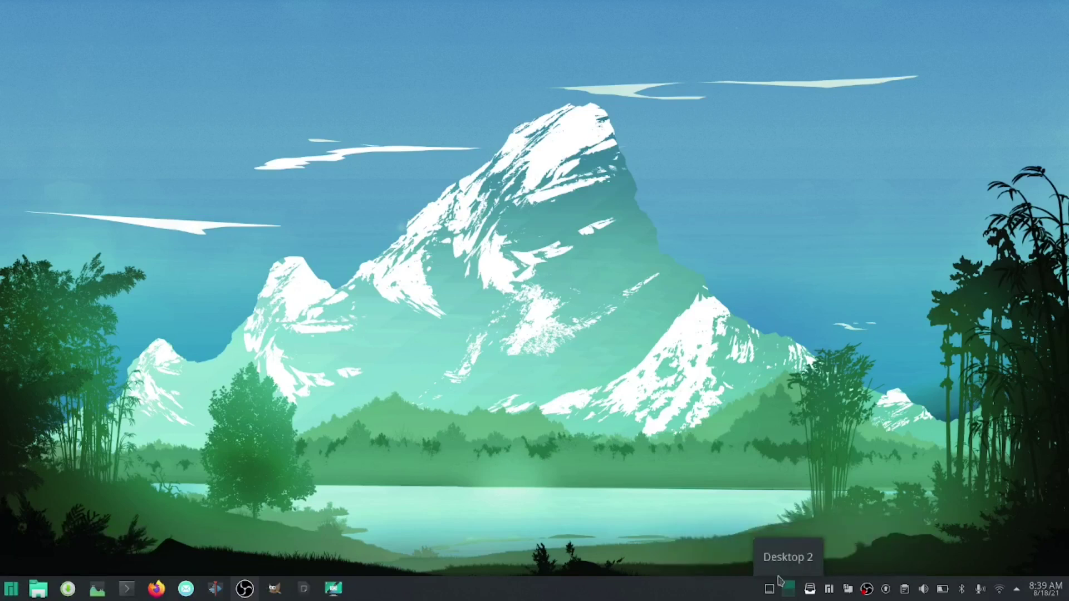
Step: Switch virtual desktops from the tray pager, scrolling through each empty desktop
click(781, 582)
scroll(780, 582, down, 1)
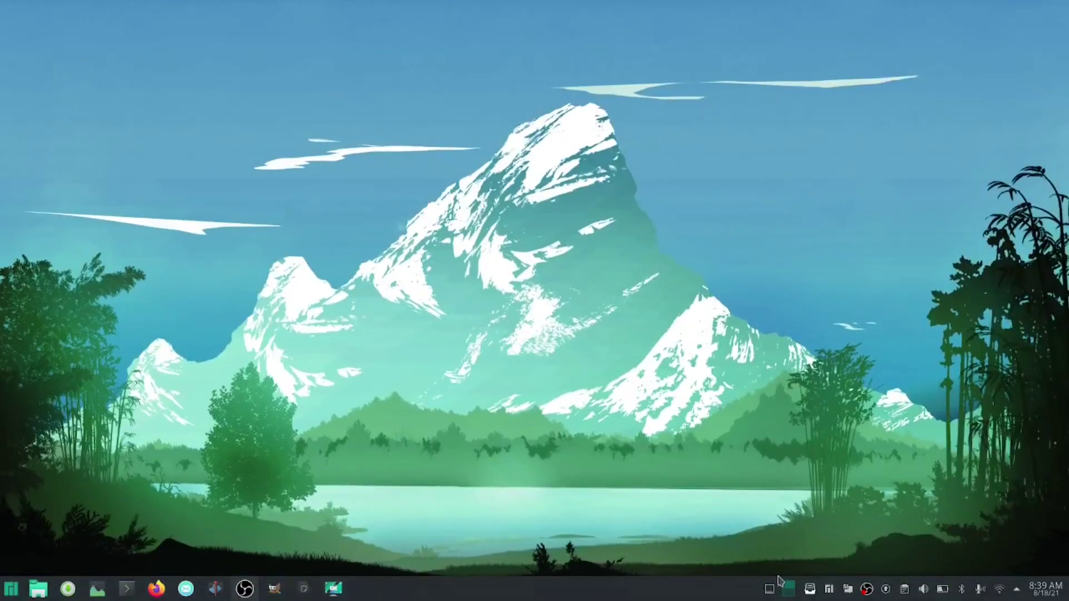
scroll(781, 582, down, 1)
scroll(780, 582, down, 1)
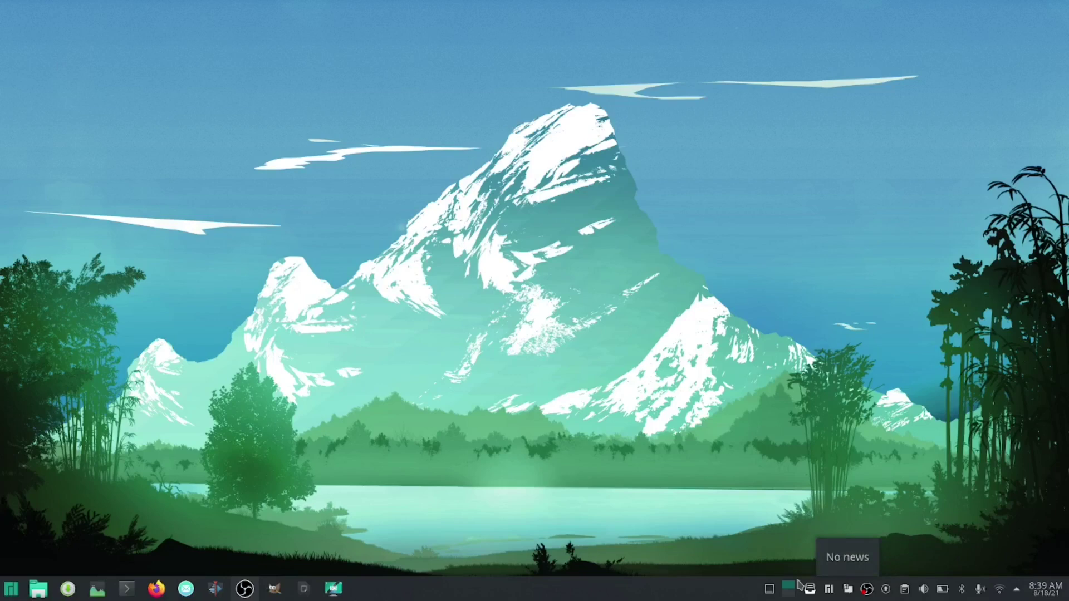
Step: Browse the Manjaro news announcements, such as 21.1.0 Pahvo and 21.0.6 Ornara
click(800, 585)
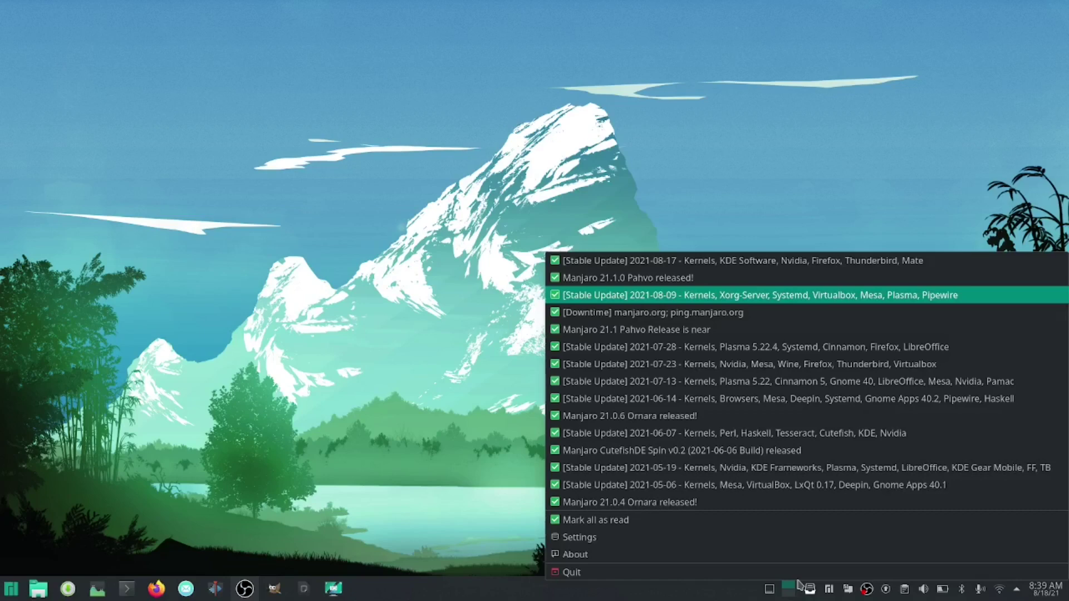
key(Up)
key(Up)
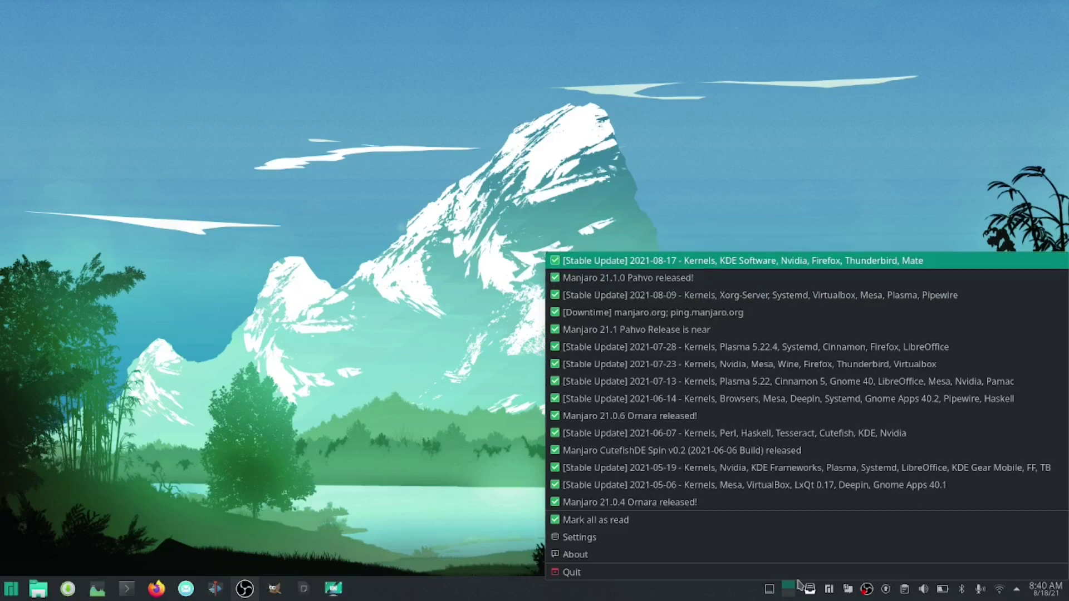
key(Down)
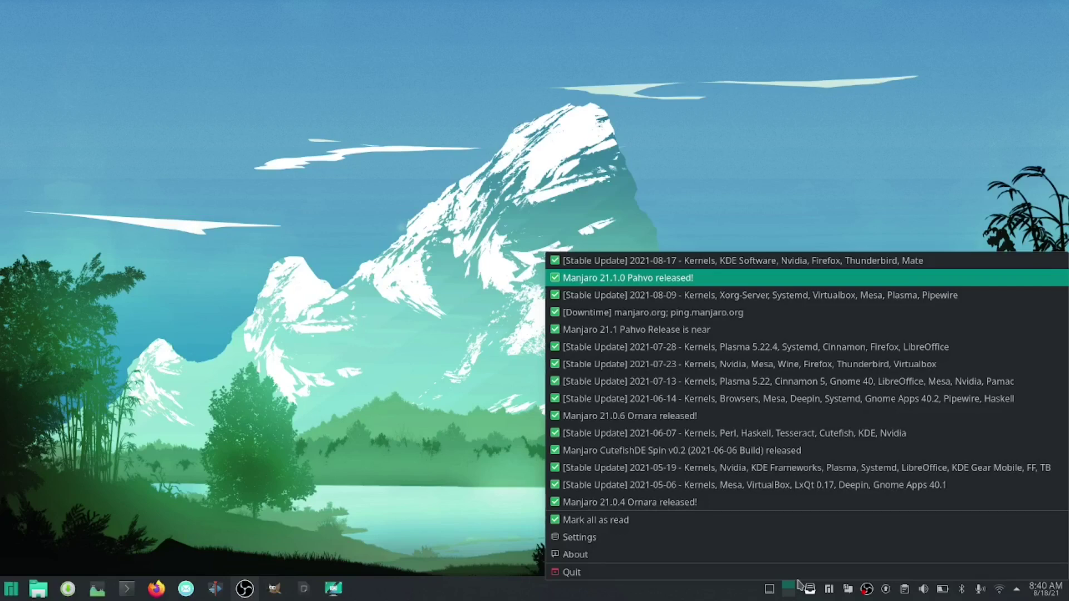
key(Down)
key(Down)
key(Down)
key(Down)
key(Down)
key(Down)
key(Down)
key(Down)
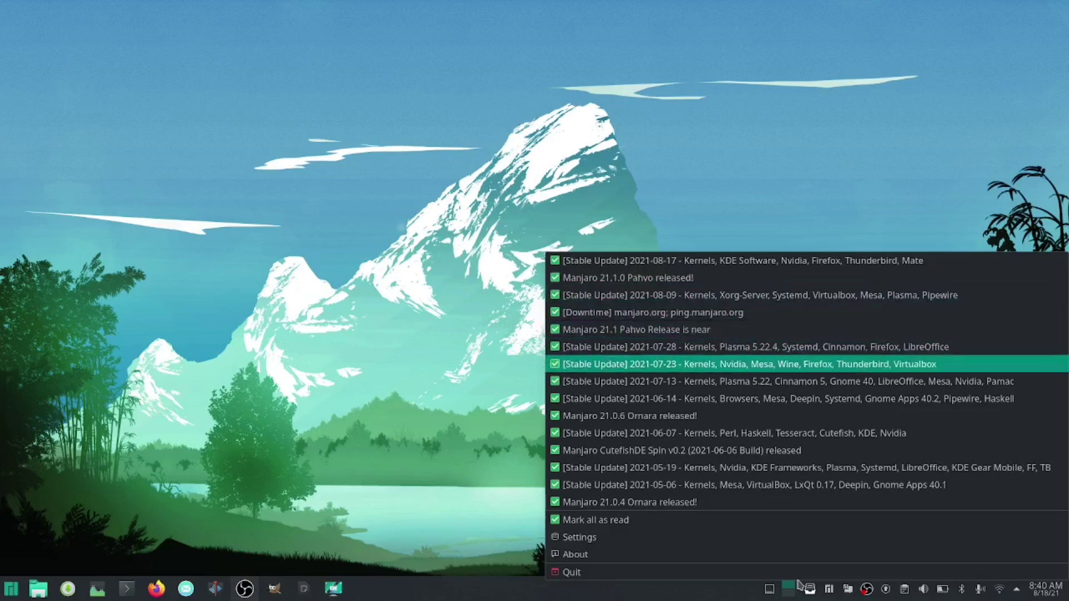
key(Down)
key(Down)
key(Down)
key(Down)
key(Down)
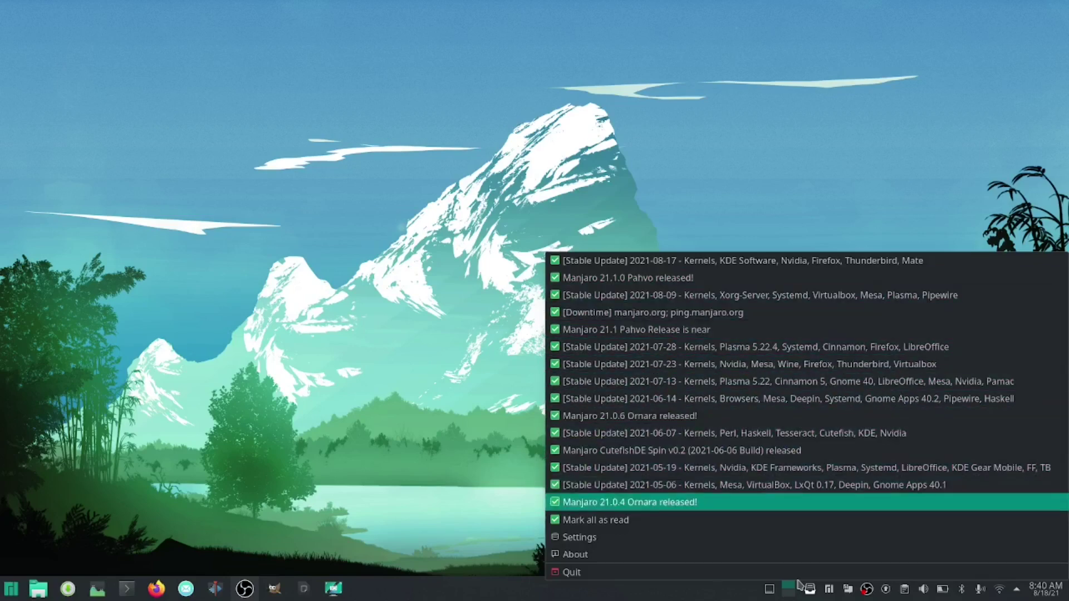
key(Up)
key(Up)
key(Up)
key(Up)
key(Up)
key(Up)
key(Up)
key(Up)
key(Up)
key(Up)
key(Up)
key(Up)
key(Up)
key(Up)
key(Down)
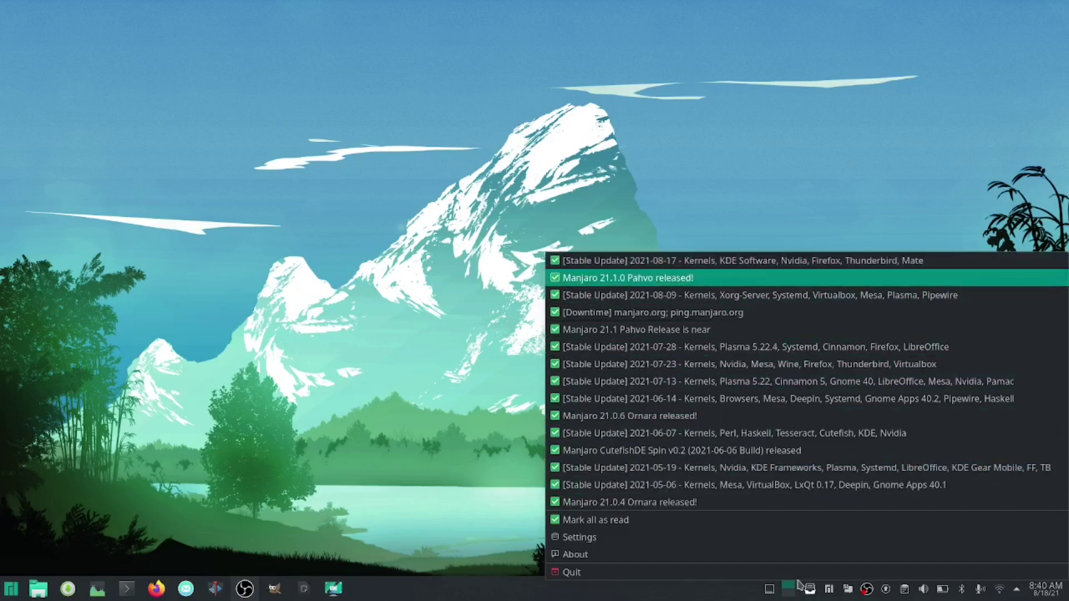
key(Down)
key(Down)
key(Down)
key(Down)
key(Down)
key(Down)
key(Down)
key(Down)
key(Down)
key(Down)
key(Down)
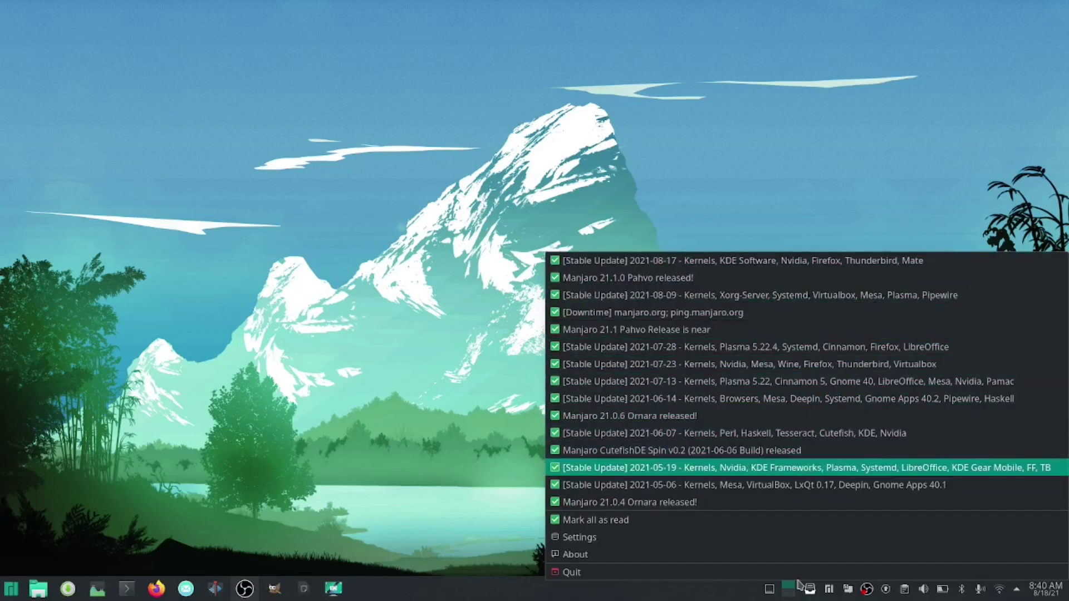
Step: Quit the news notifier and reveal the hidden status and notification items
key(Down)
key(Down)
key(Down)
key(Down)
key(Down)
key(Down)
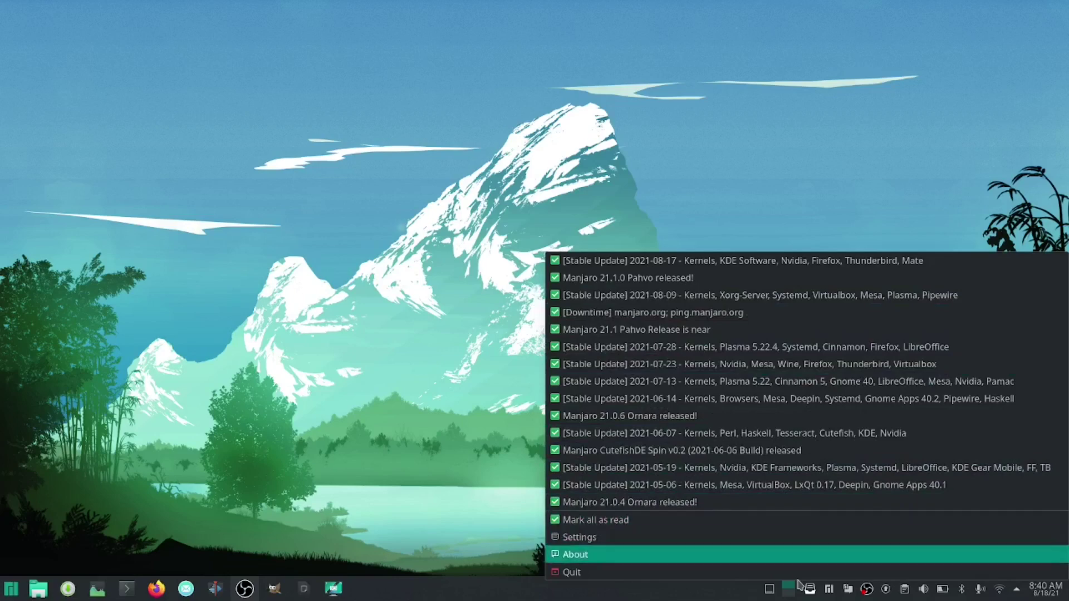
key(Return)
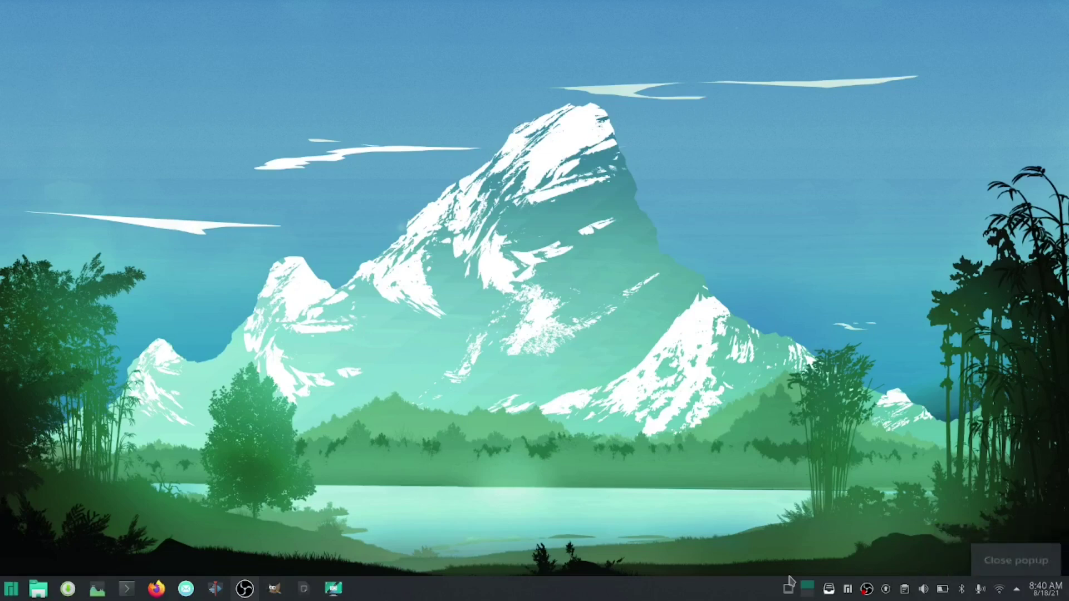
click(1017, 588)
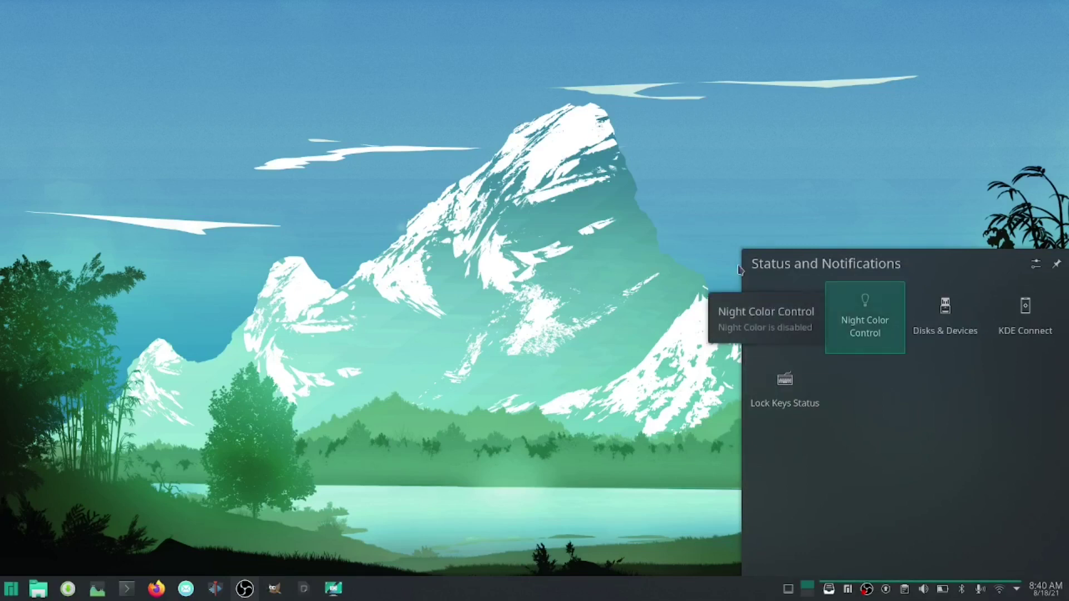
Step: Disable Night Color, step through KDE Connect and Lock Keys Status, then close the popup
click(865, 317)
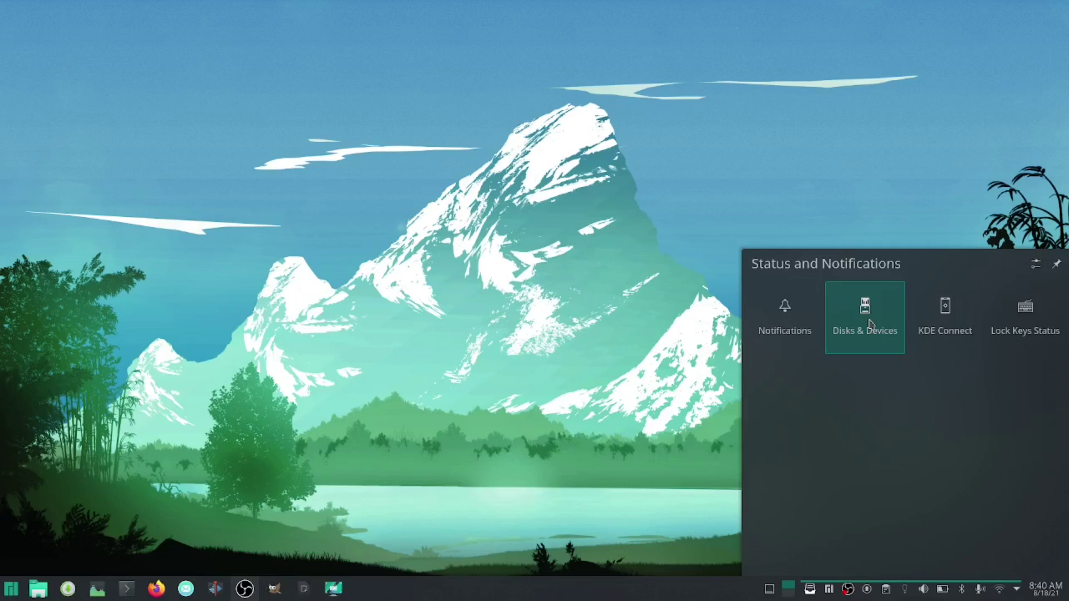
key(Right)
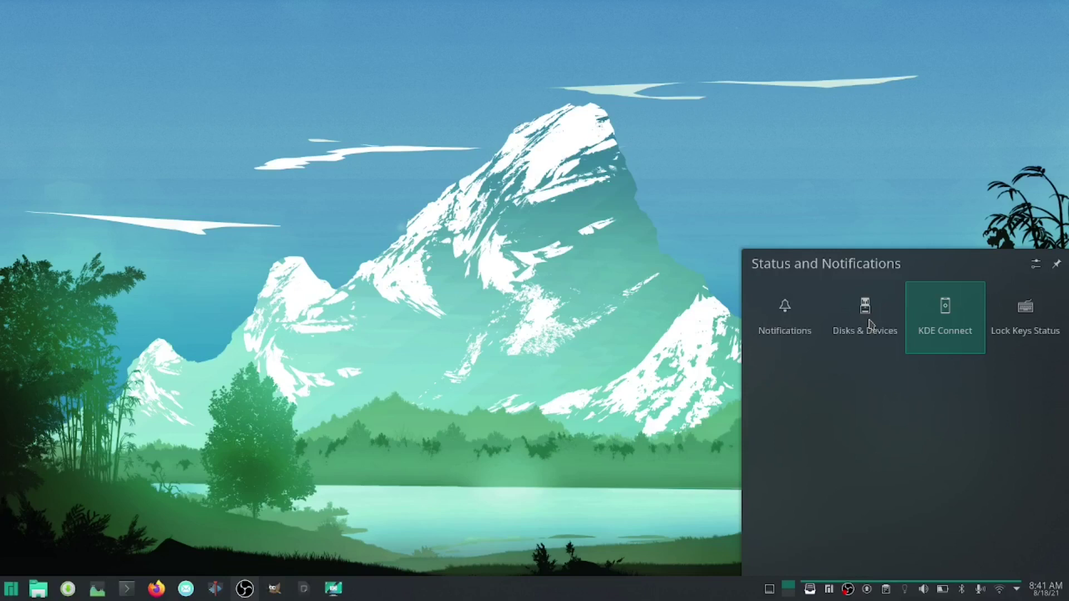
key(Right)
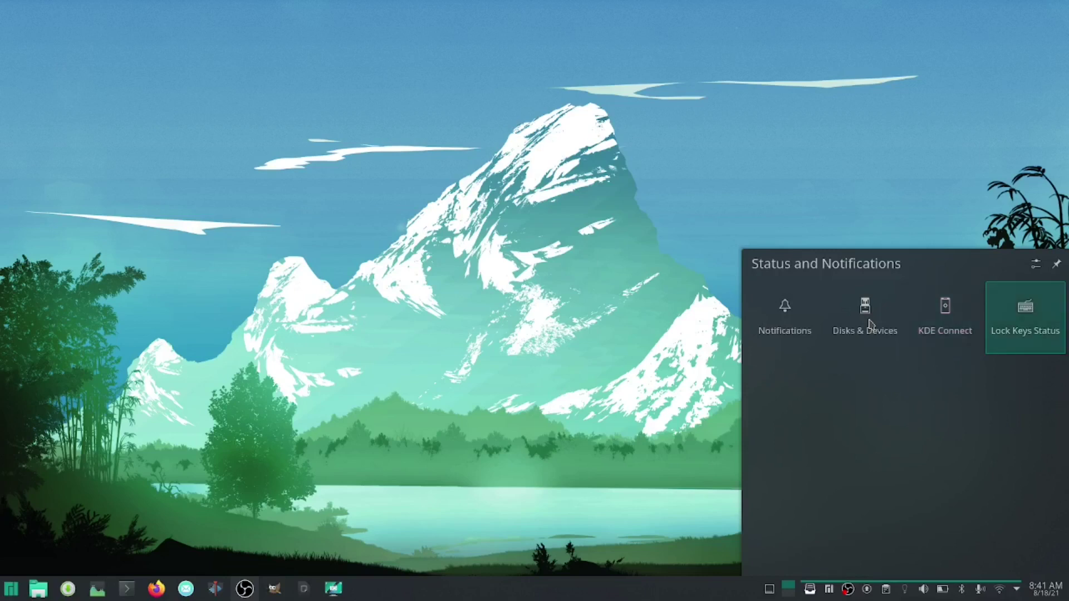
key(Escape)
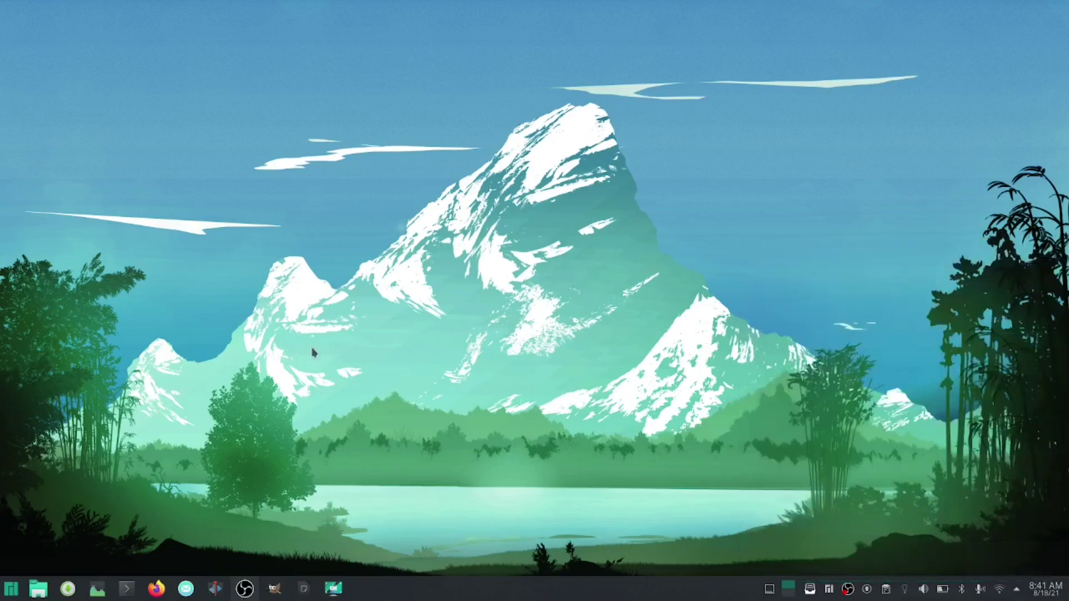
click(15, 583)
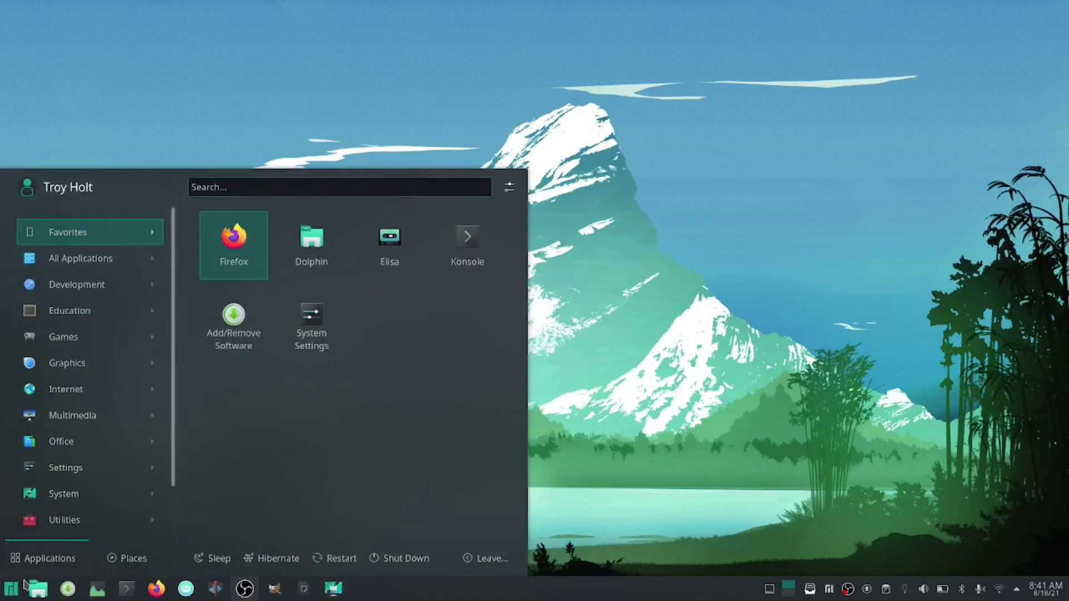
Step: Browse the launcher categories, including Games and Utilities apps like Ark, down to Lost & Found
key(Down)
key(Up)
key(Down)
key(Down)
key(Down)
key(Down)
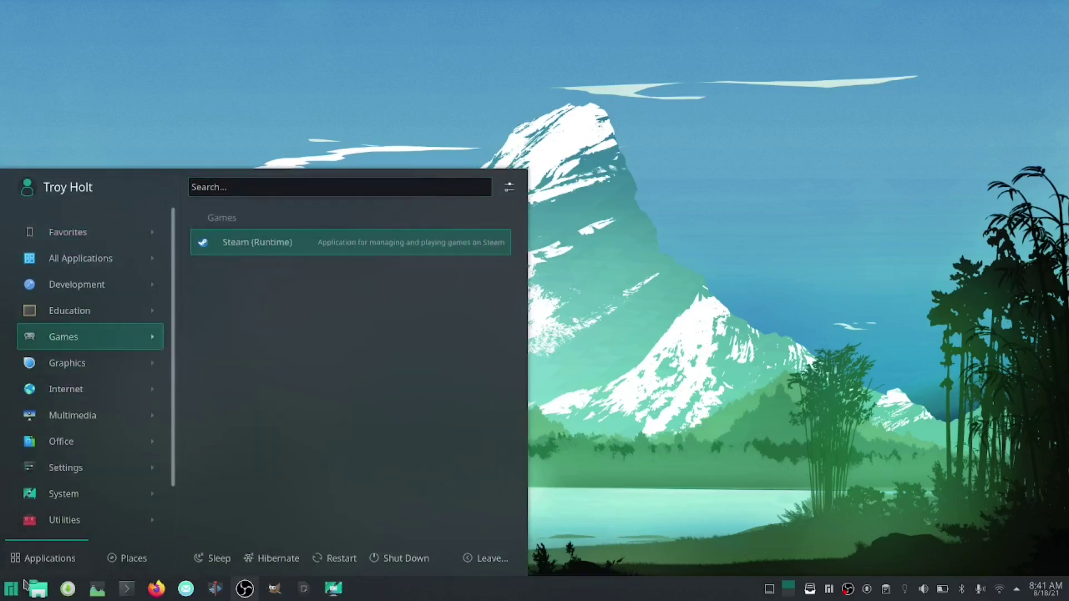
key(Down)
key(Down)
key(Down)
key(Down)
key(Down)
key(Down)
key(Down)
key(Right)
key(Down)
key(Down)
key(Down)
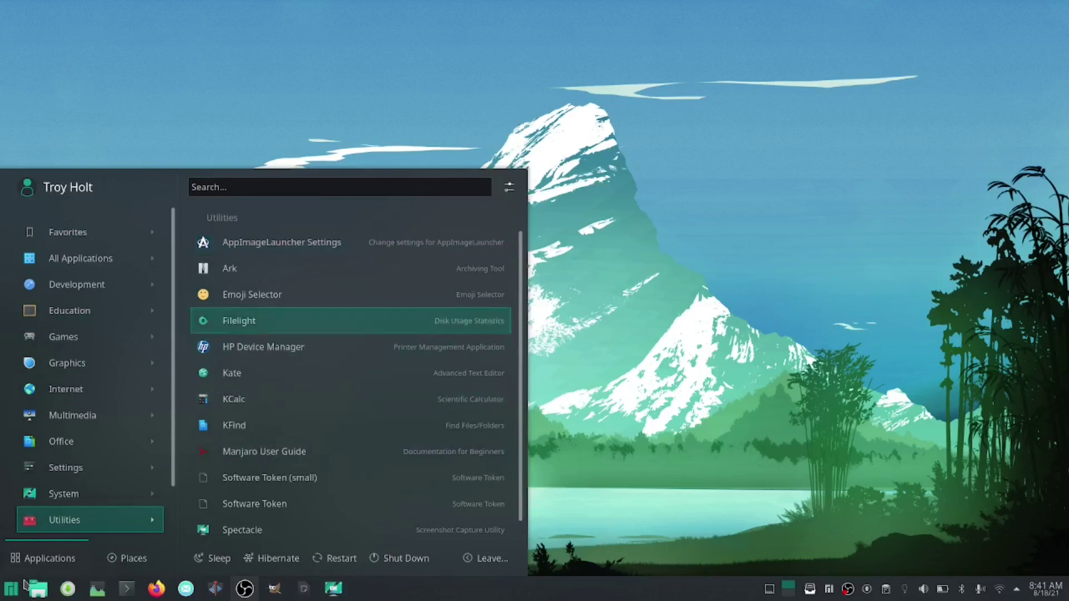
key(Up)
key(Up)
key(Up)
key(Down)
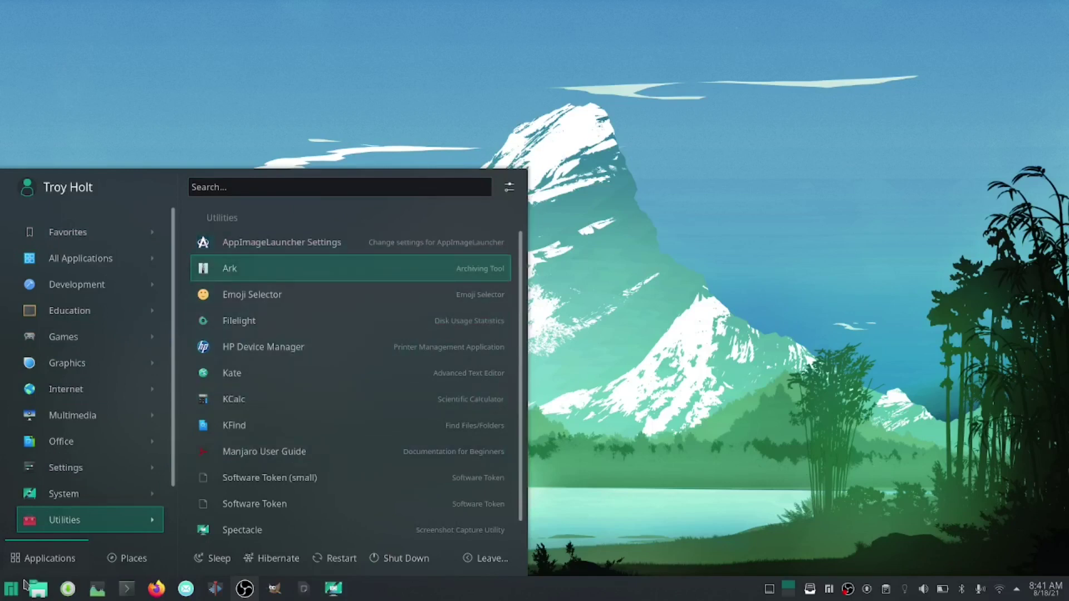
key(Down)
key(Down)
key(Down)
key(Left)
key(Up)
key(Up)
key(Up)
key(Up)
key(Up)
key(Up)
key(Up)
key(Up)
key(Up)
key(Up)
key(Down)
key(Down)
key(Down)
key(Down)
key(Down)
key(Down)
key(Down)
key(Down)
key(Down)
key(Down)
key(Down)
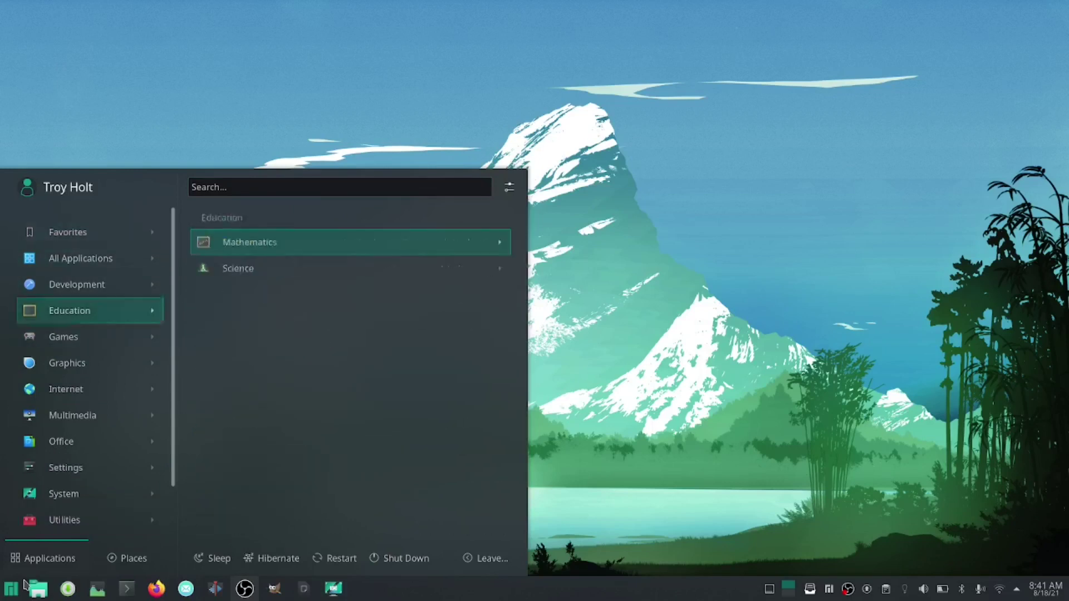
Step: Bring up the launcher's context menu and highlight the alternative launchers option
key(Up)
key(Up)
key(Up)
key(Up)
key(Up)
key(Up)
key(Up)
key(Up)
key(Up)
key(Up)
key(Up)
key(Up)
key(Down)
key(Down)
key(Down)
key(Down)
key(Down)
key(Down)
key(Down)
key(Down)
key(Down)
key(Down)
key(Down)
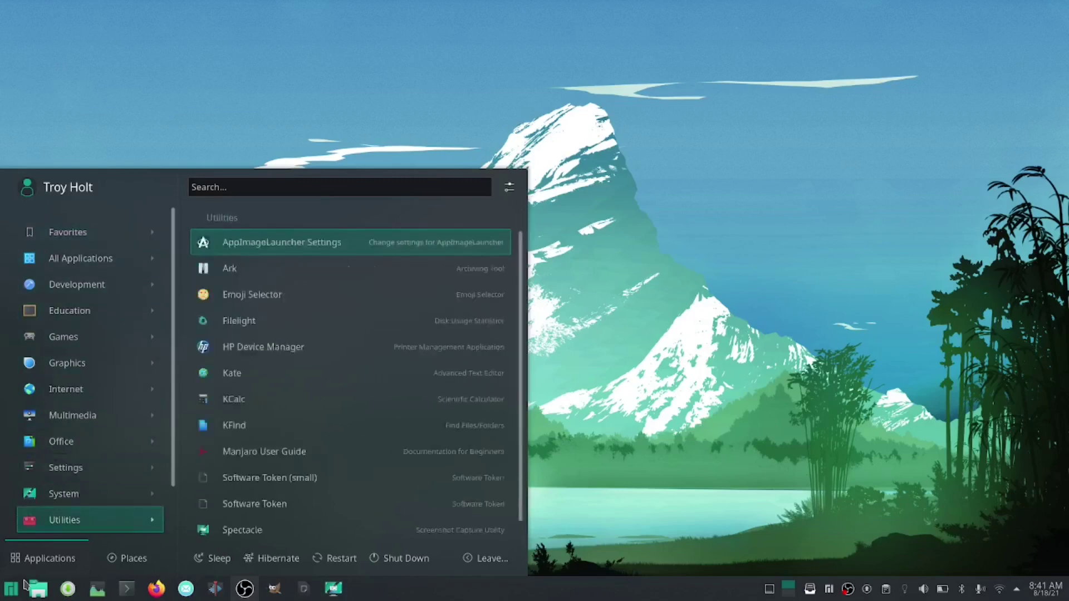
key(Down)
right_click(24, 583)
key(Up)
key(Up)
key(Up)
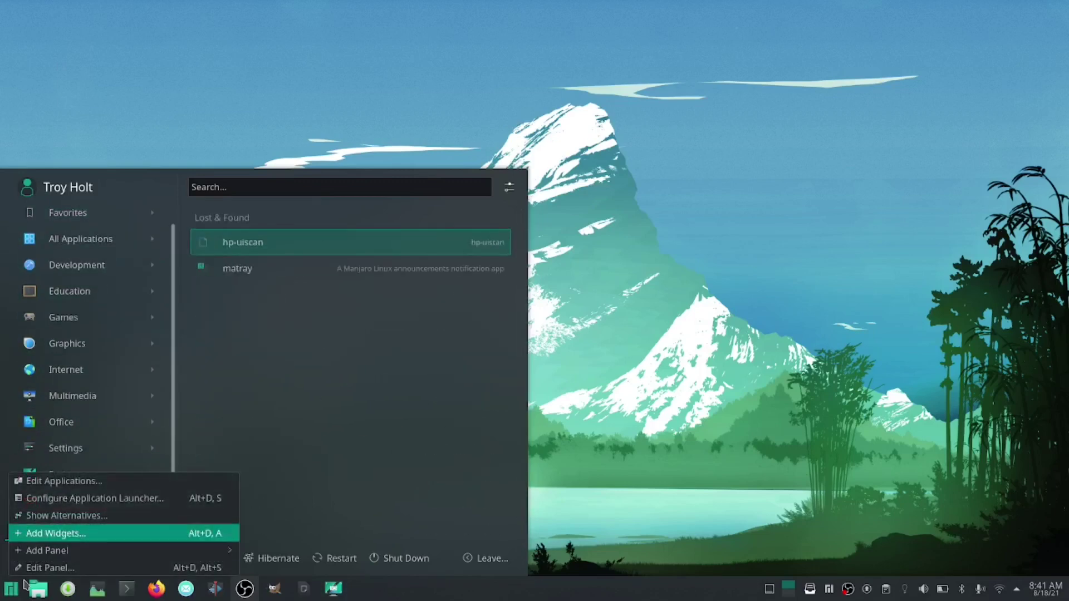
key(Up)
key(Up)
key(Down)
Step: Switch the launcher to the full-screen Application Dashboard
click(34, 514)
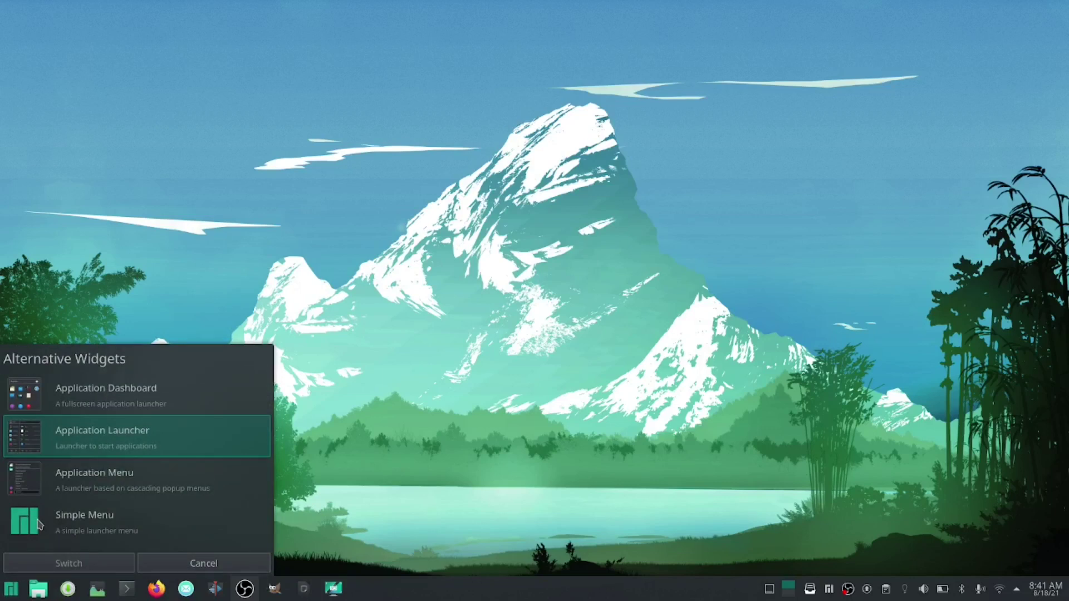
key(Up)
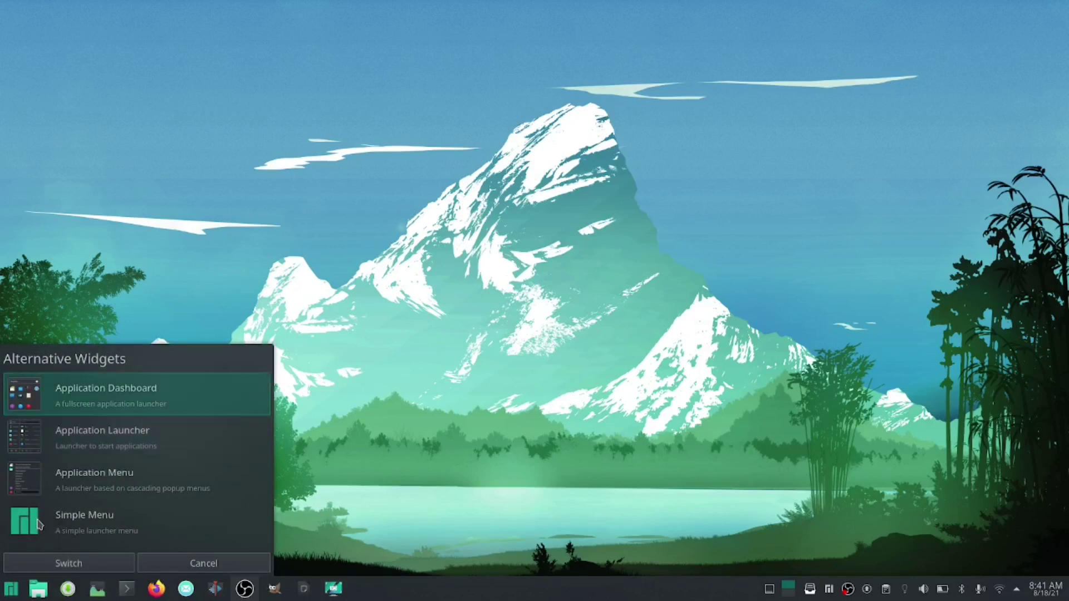
click(66, 561)
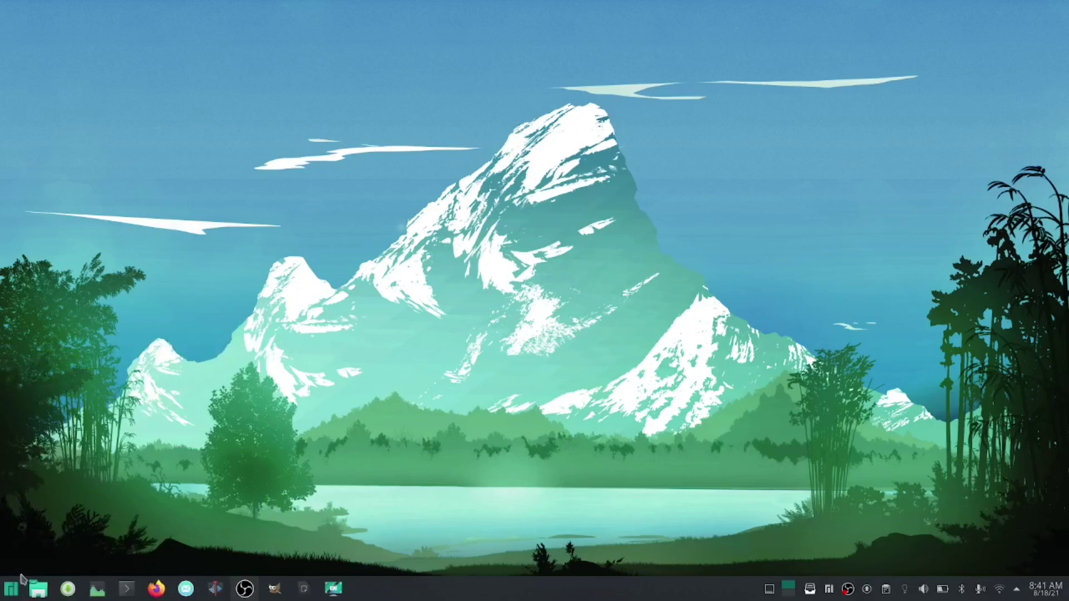
Step: Browse the Application Dashboard's categories and session power actions, then close it
click(12, 589)
key(Down)
key(Down)
key(Down)
key(Up)
key(Up)
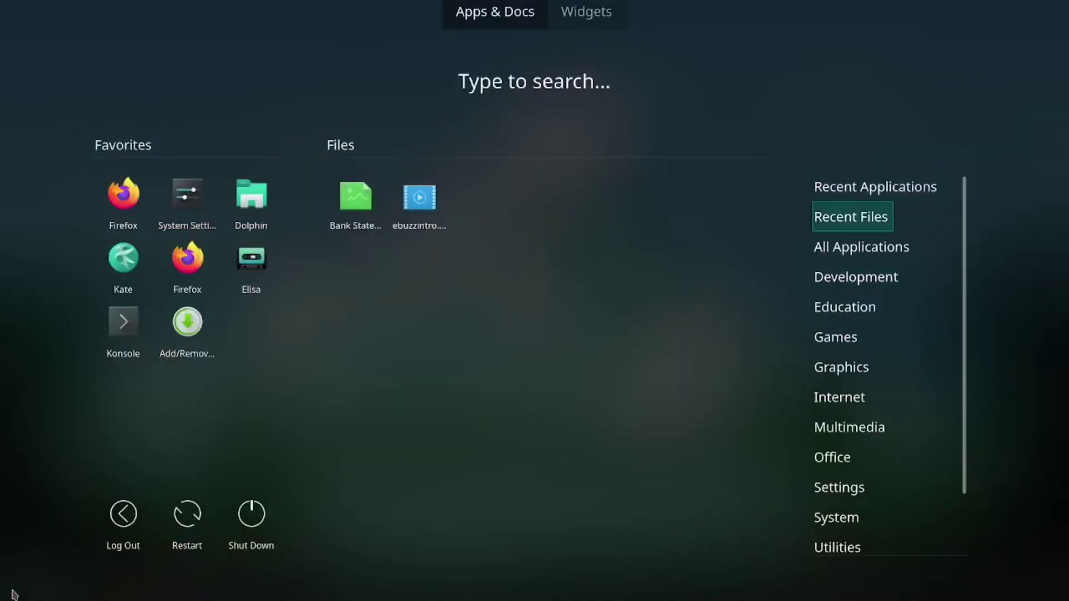
key(Down)
key(Down)
key(Down)
key(Down)
key(Down)
key(Down)
key(Down)
key(Down)
key(Down)
key(Down)
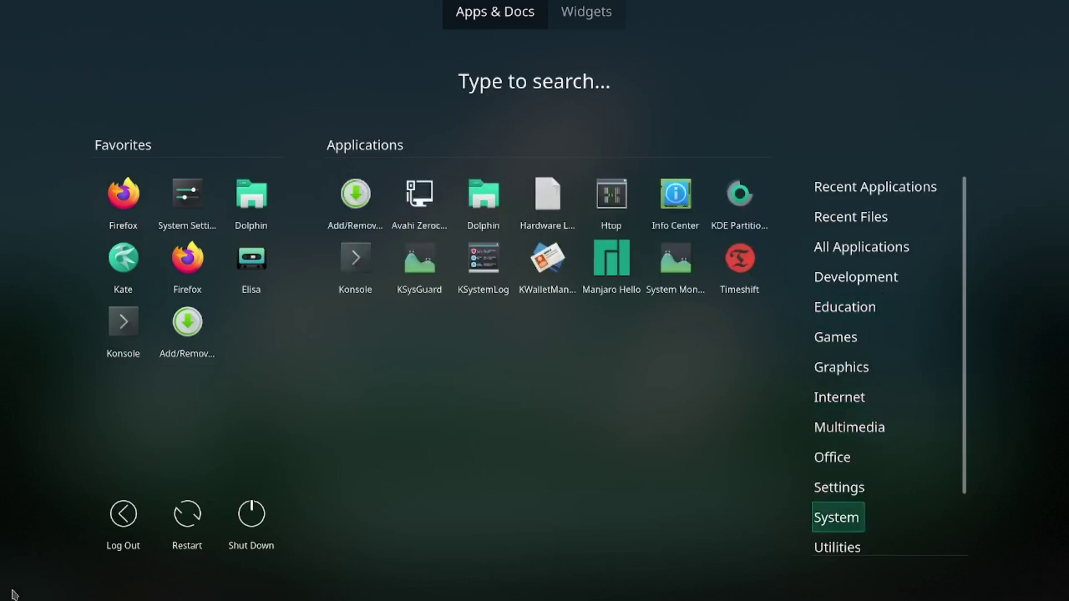
key(Down)
key(Tab)
key(Right)
key(Left)
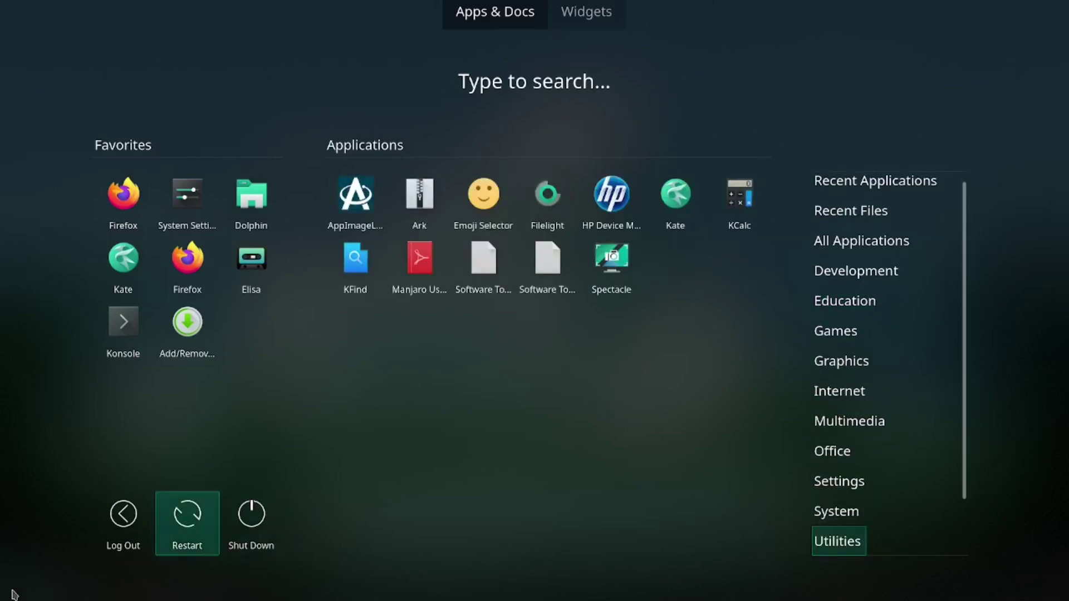
key(Left)
key(Right)
key(Escape)
Step: Reopen the Alternative Widgets chooser from the launcher's context menu
right_click(21, 589)
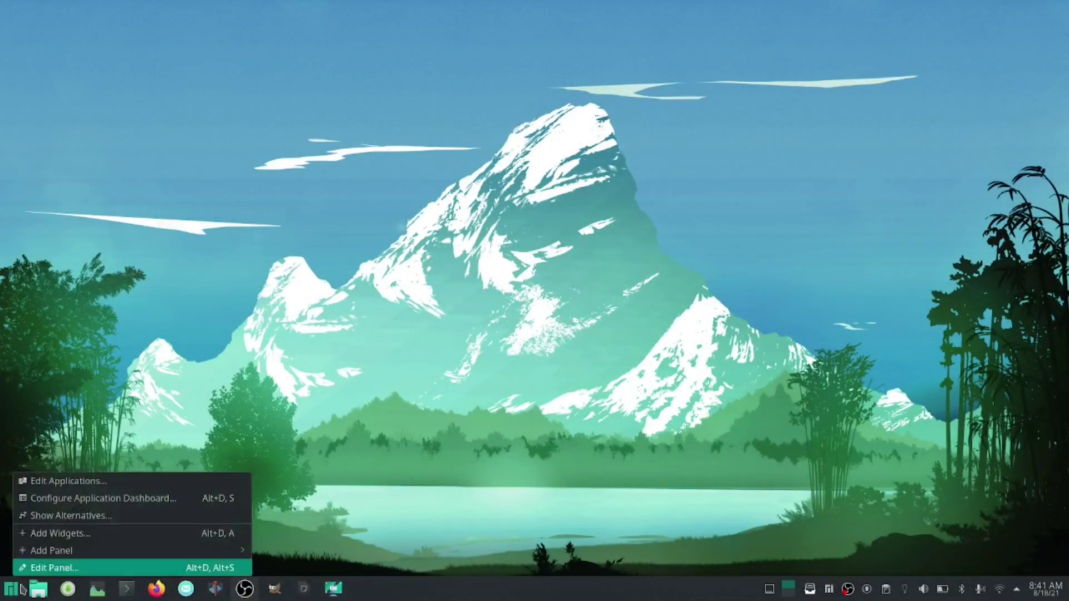
key(Up)
key(Up)
key(Up)
click(53, 515)
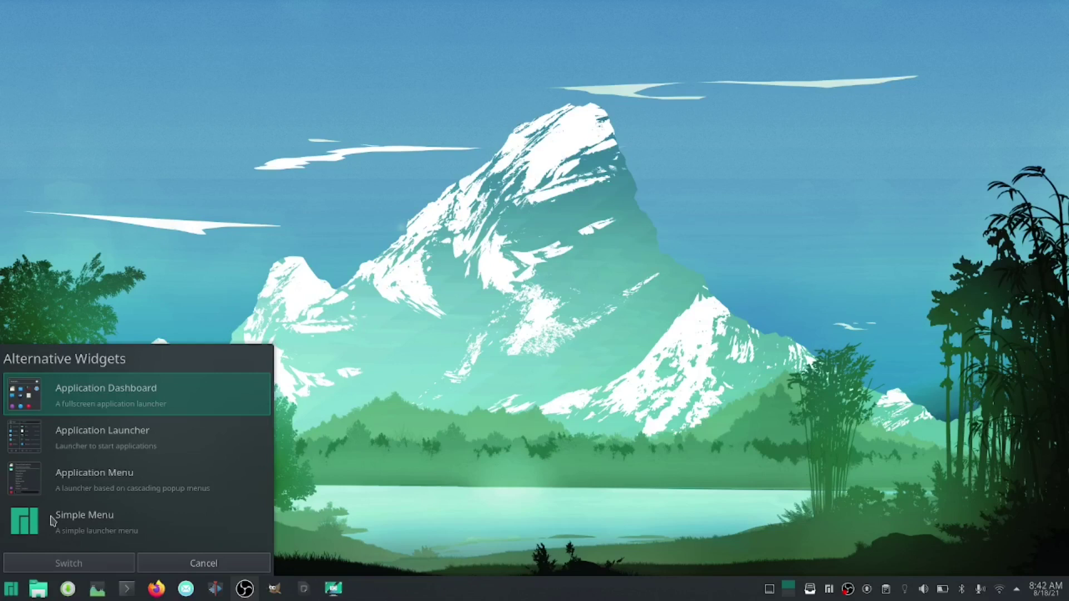
Step: Switch to Application Menu, view its Recent Applications, and reopen the alternatives chooser
key(Down)
key(Down)
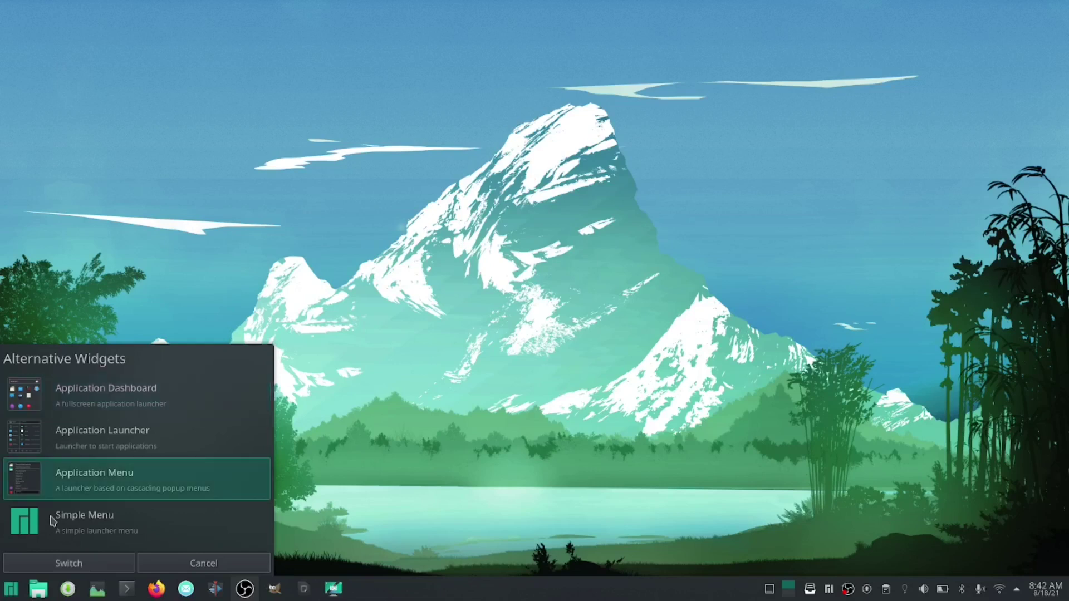
click(75, 559)
click(11, 588)
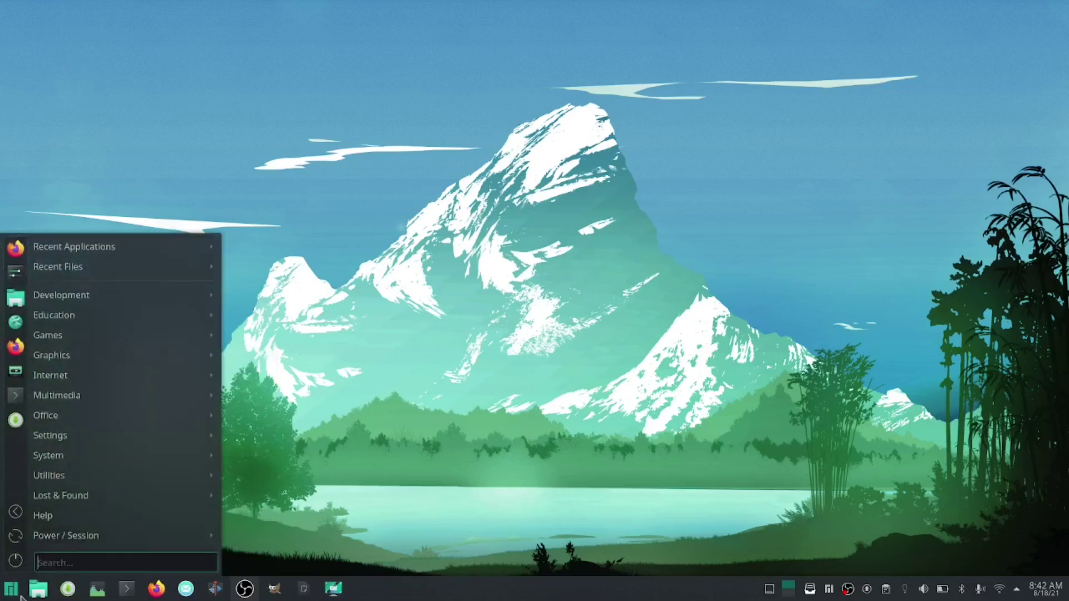
mouse_move(31, 303)
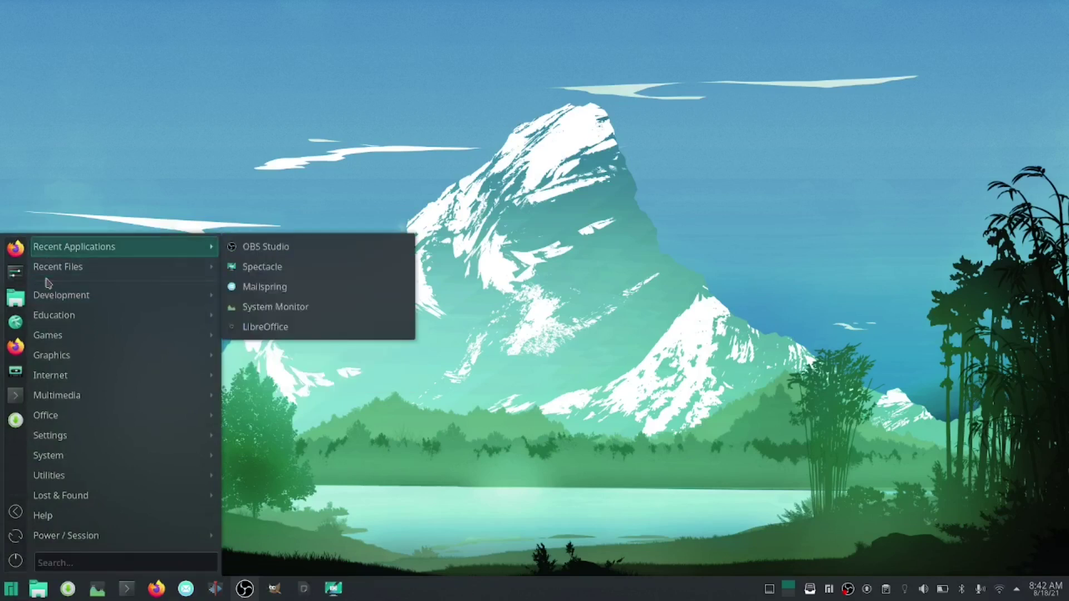
right_click(3, 579)
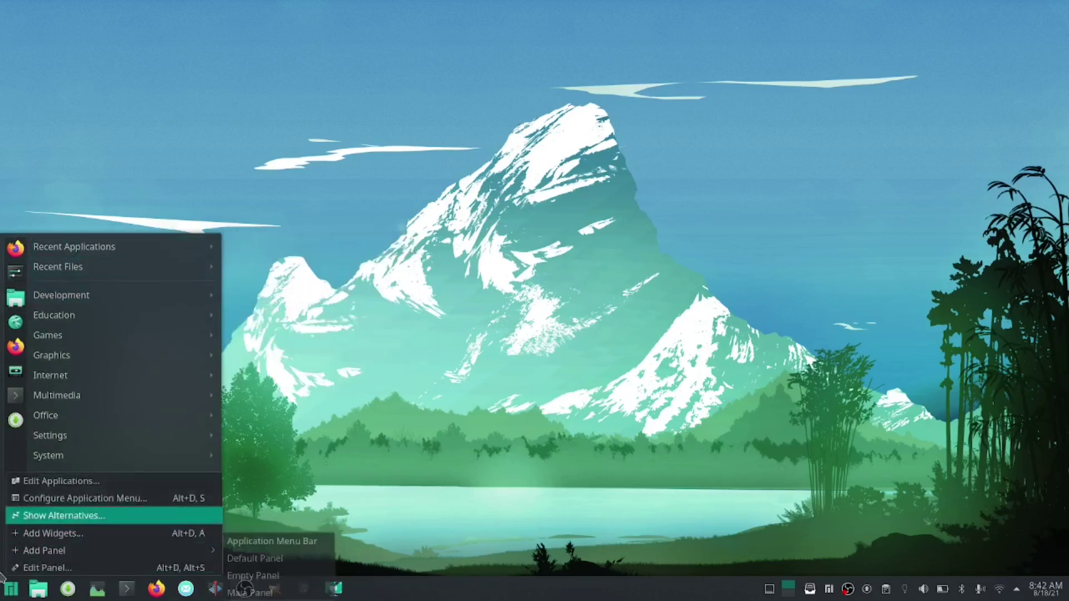
click(47, 511)
Step: Switch to Simple Menu and scroll its categories from All Applications down to Utilities
click(47, 519)
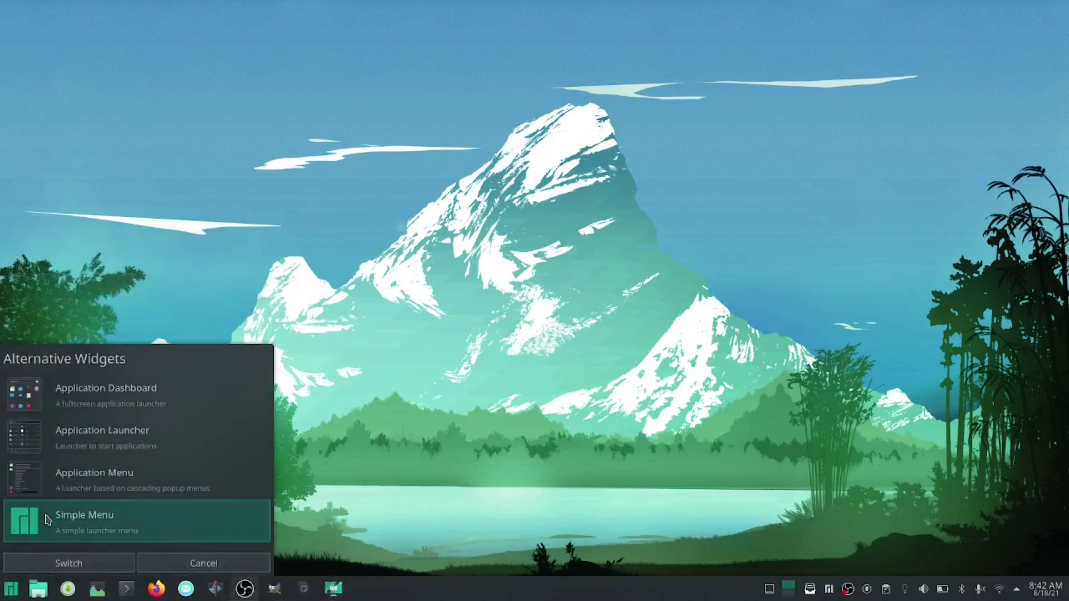
click(65, 562)
click(11, 588)
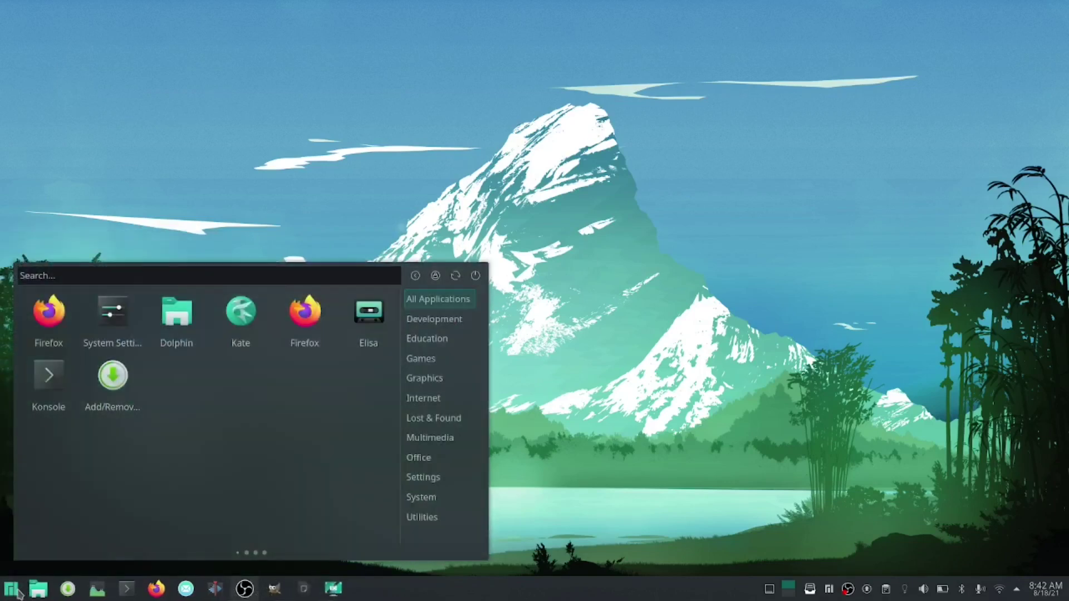
scroll(53, 559, down, 5)
scroll(56, 559, up, 5)
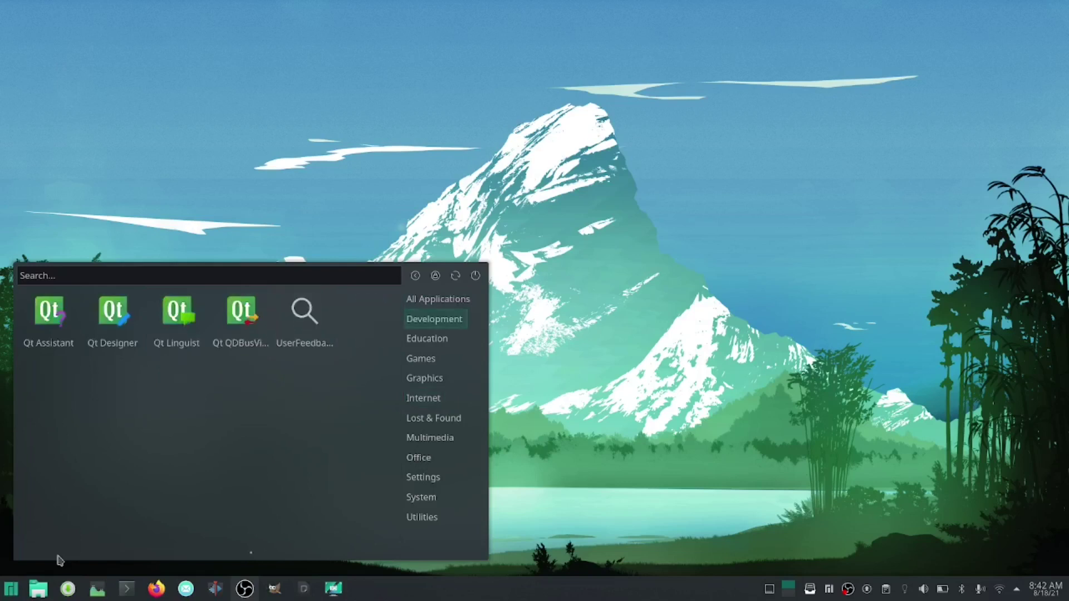
scroll(60, 560, down, 3)
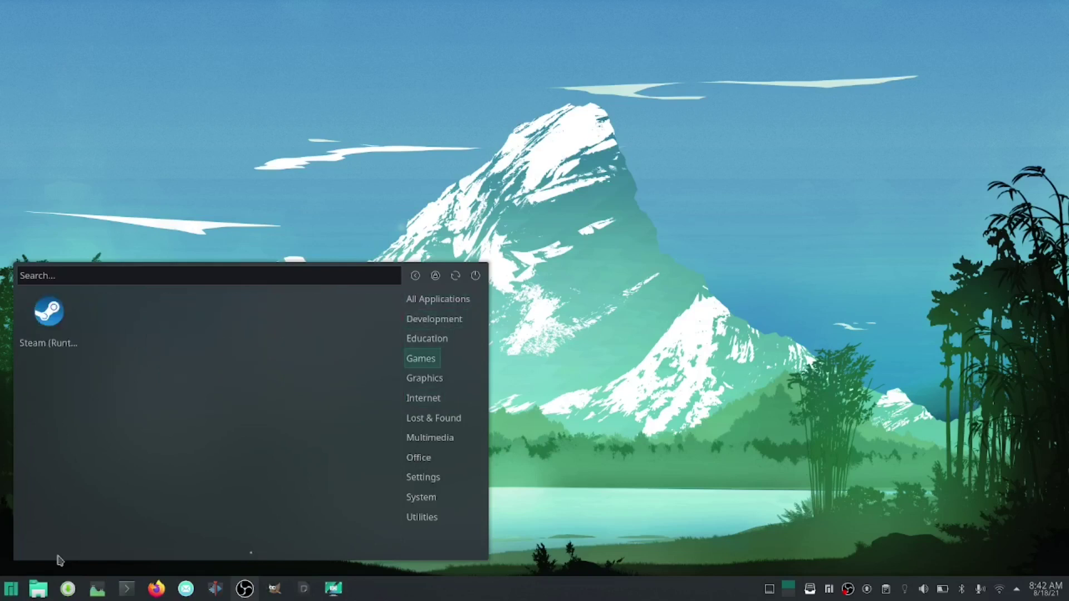
scroll(59, 560, down, 4)
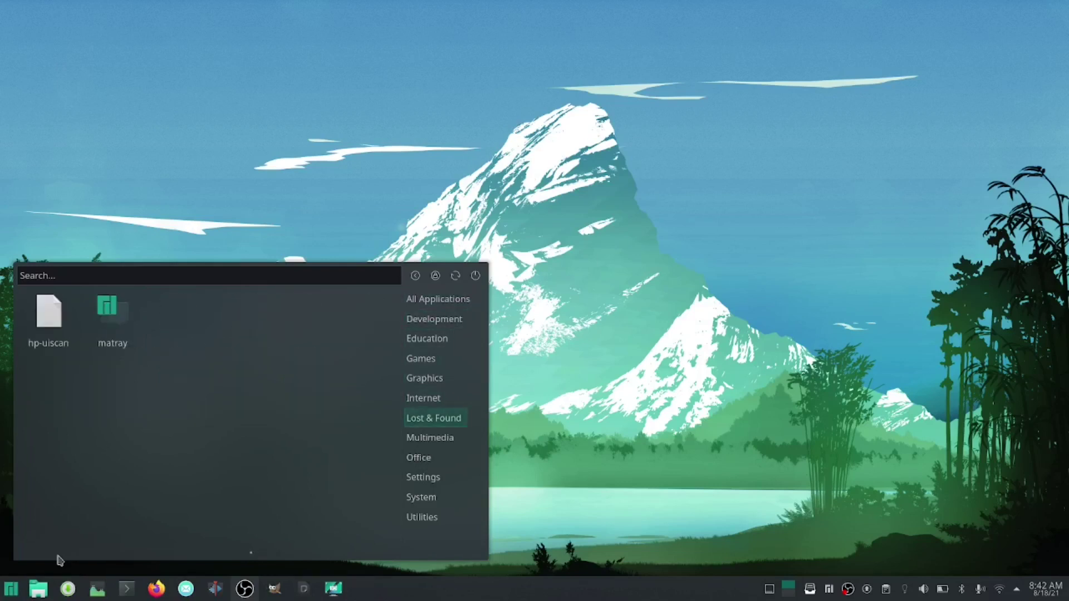
scroll(59, 559, down, 4)
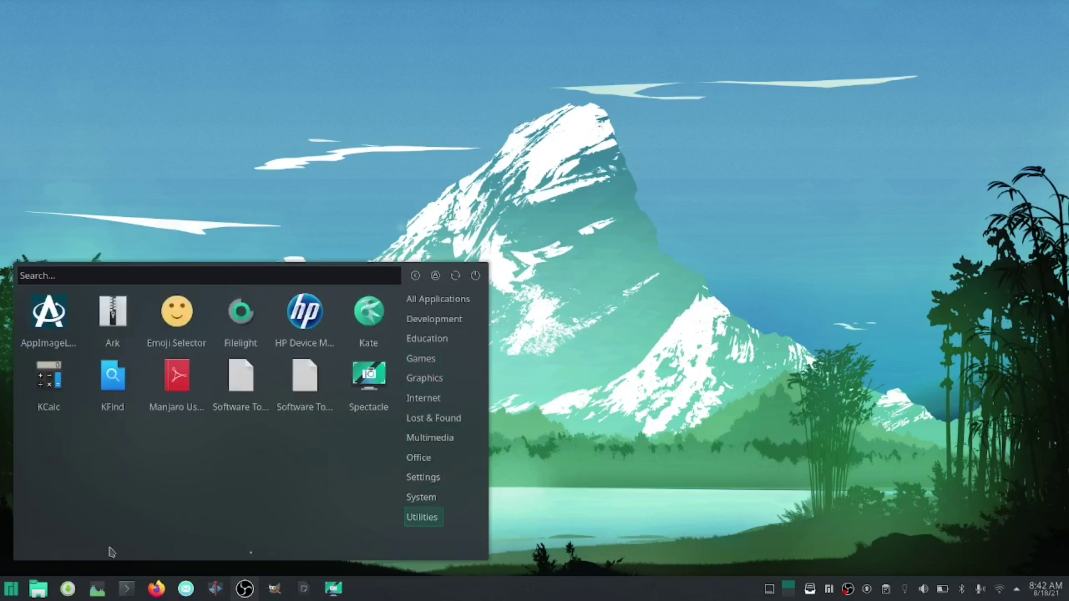
right_click(54, 581)
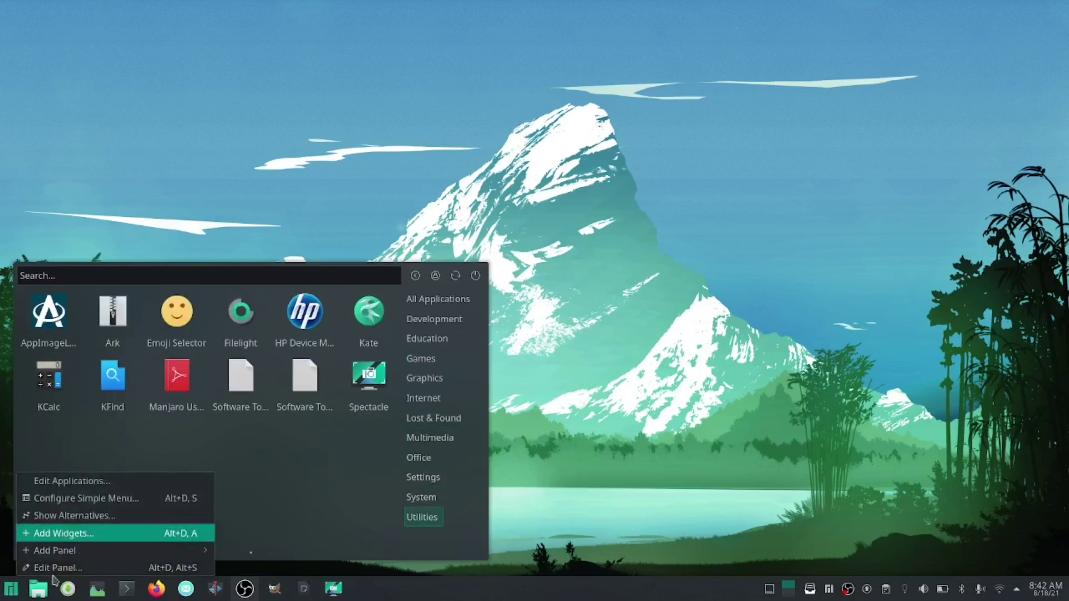
Step: Switch the launcher back to the standard Application Launcher
click(65, 516)
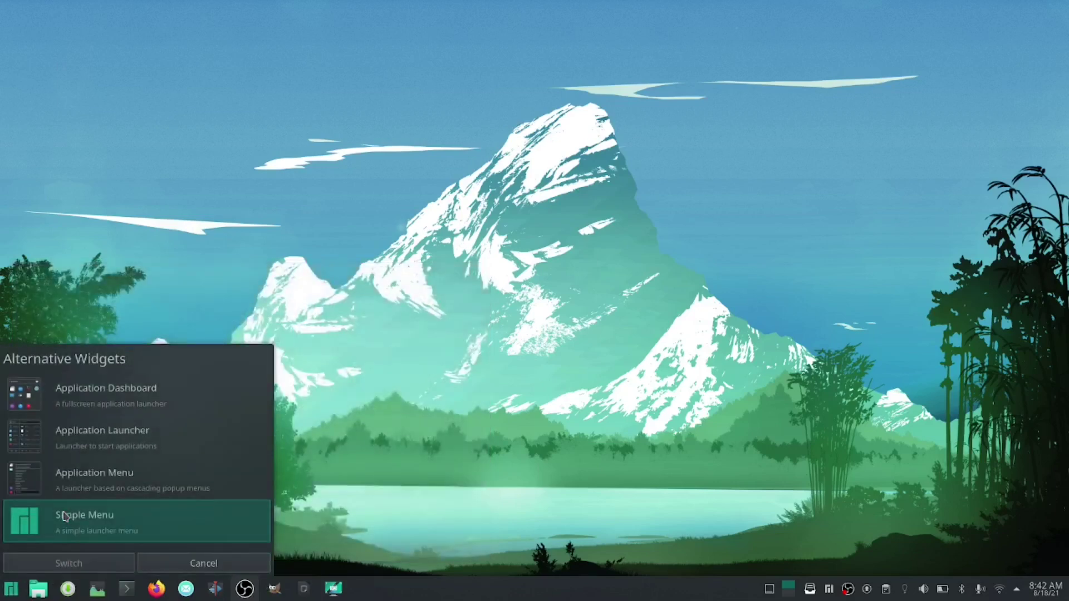
key(Up)
key(Up)
click(66, 559)
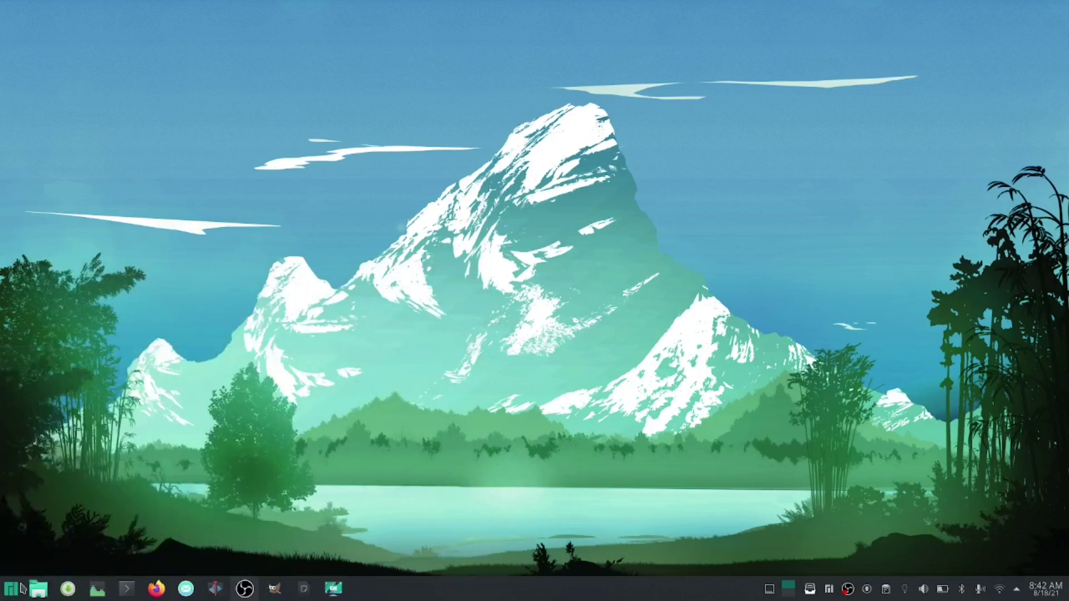
Step: Browse Development, Education's Mathematics and Science, Games and Graphics in the launcher
click(21, 589)
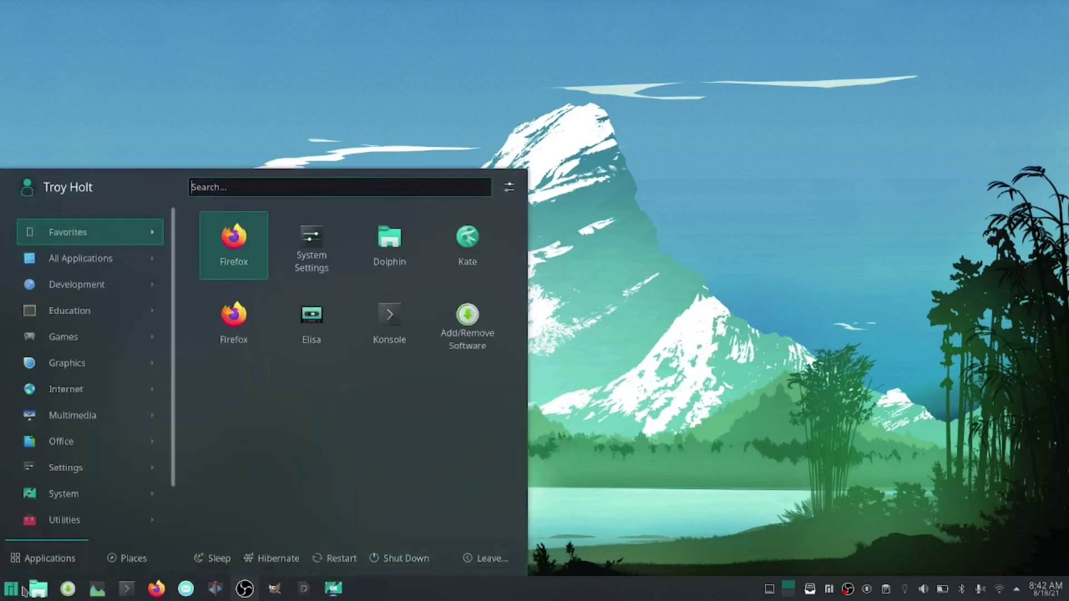
key(Down)
key(Up)
key(Down)
key(Down)
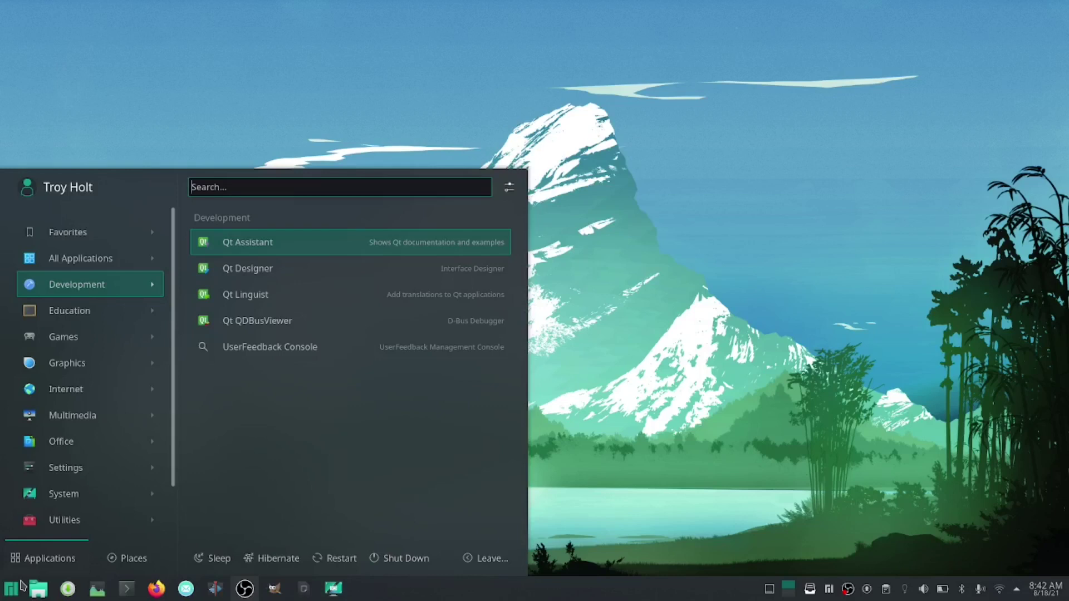
key(Down)
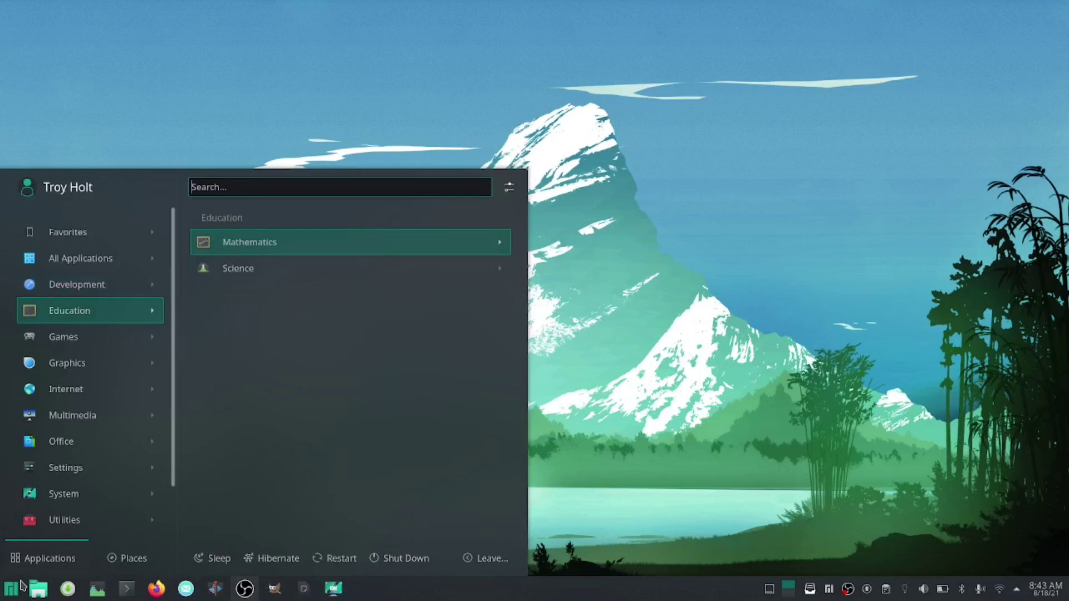
key(Return)
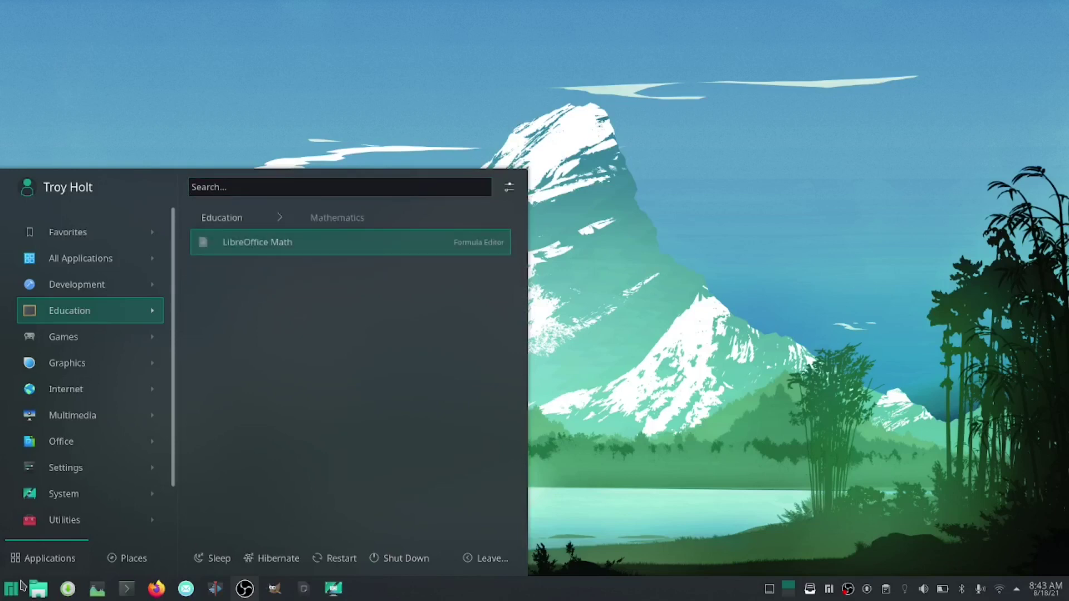
key(Left)
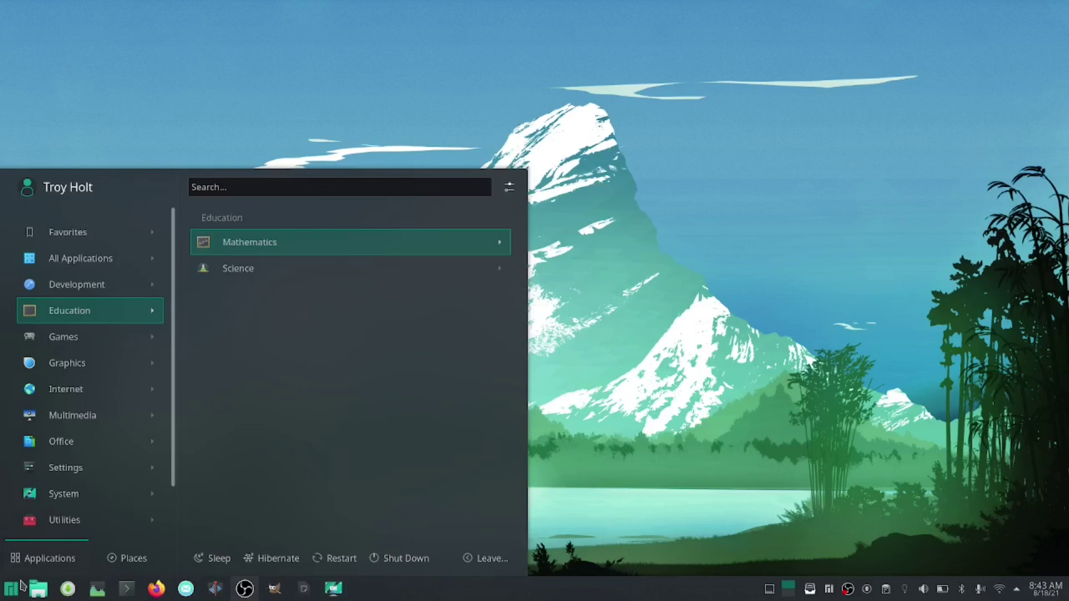
key(Down)
key(Return)
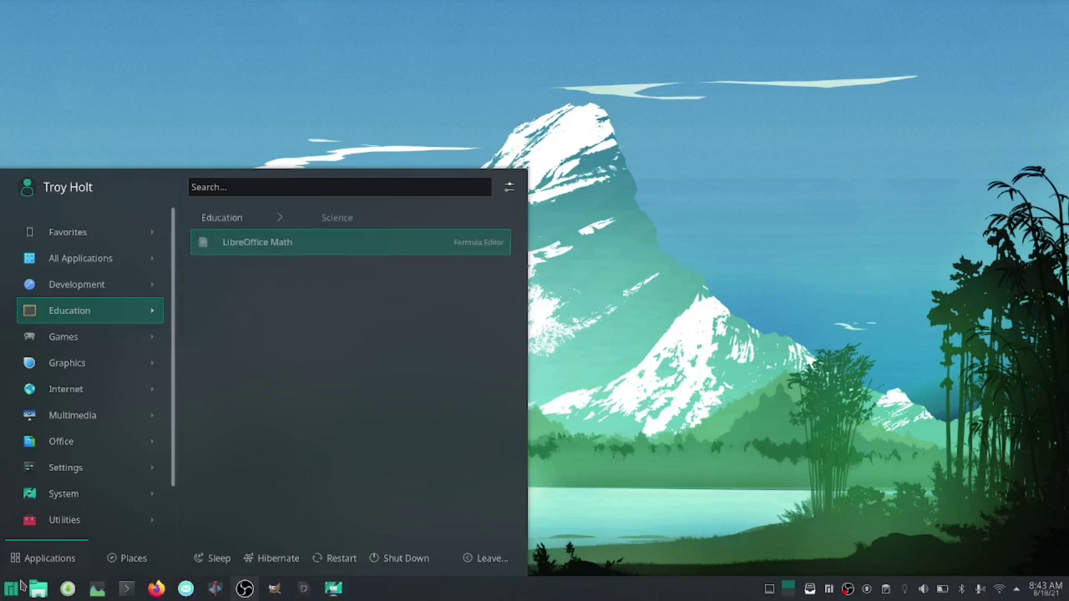
key(Down)
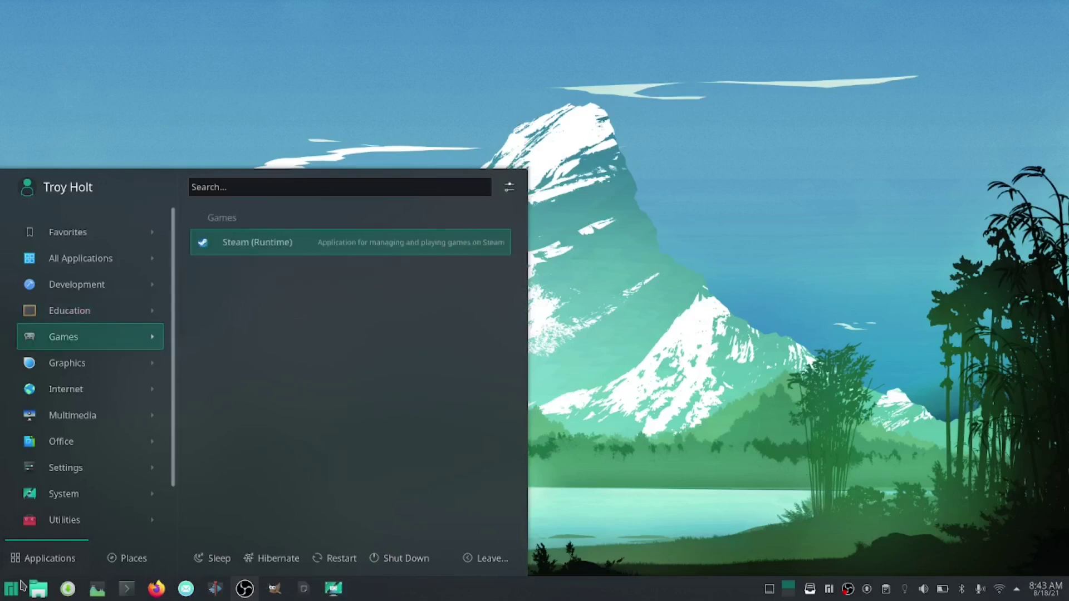
key(Down)
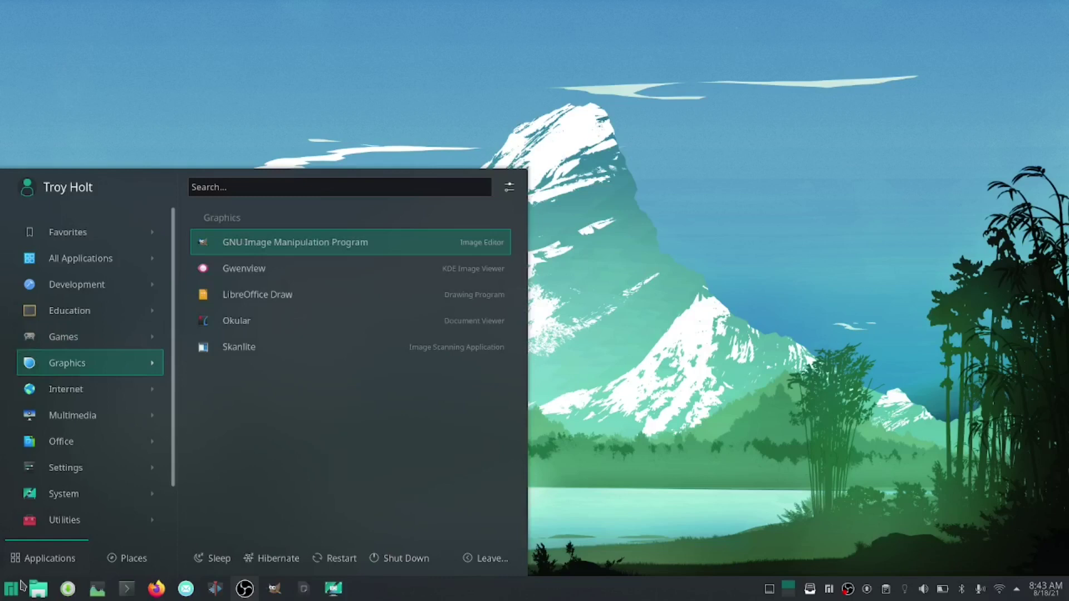
Step: Browse the Games and Graphics apps like Gwenview and LibreOffice Draw, then reach the Internet category
key(Up)
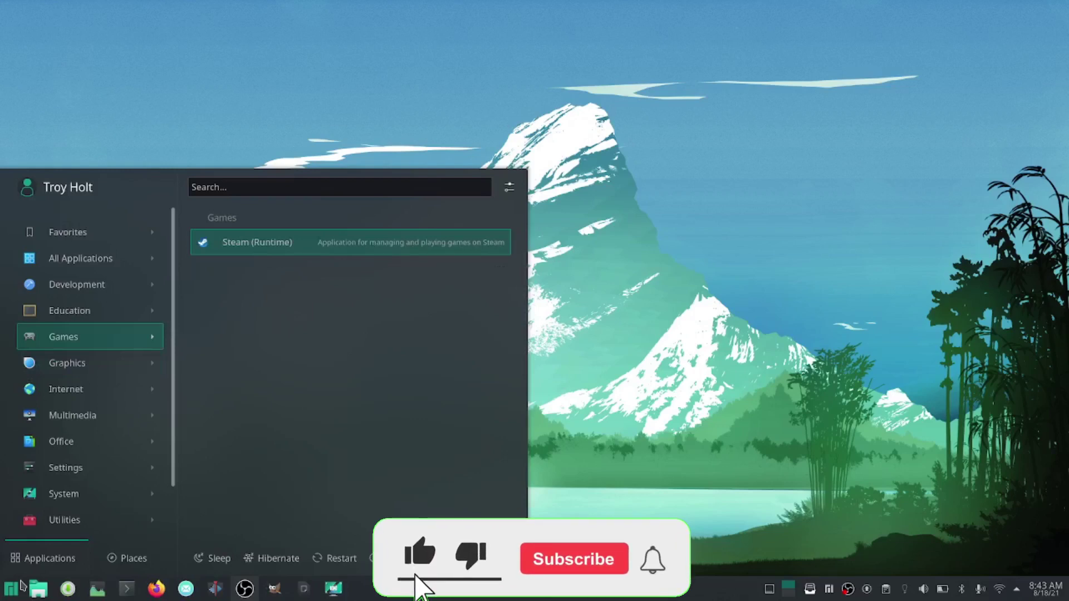
key(Down)
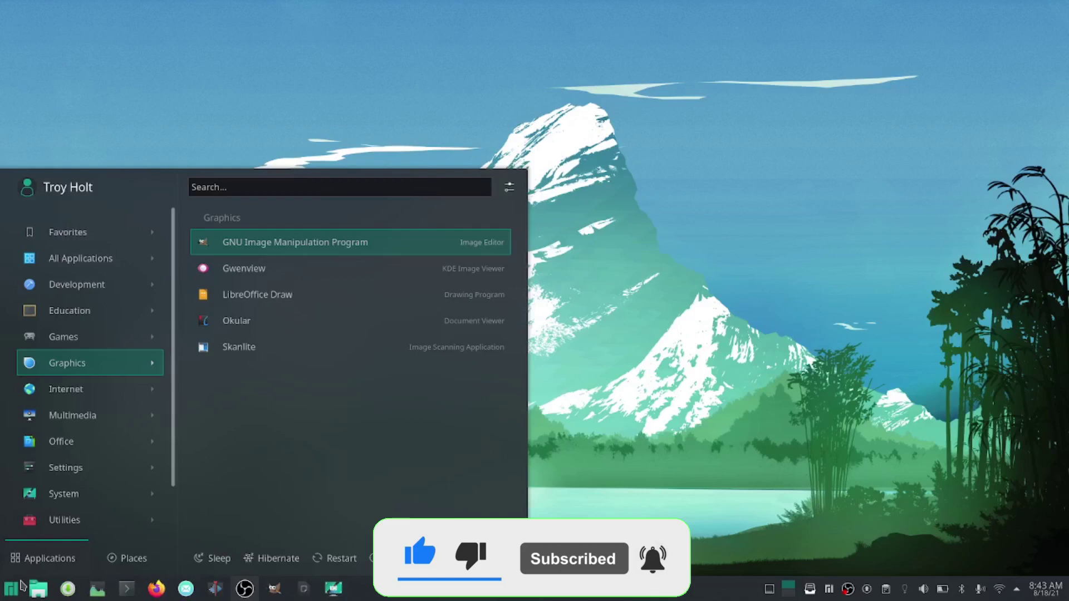
key(Down)
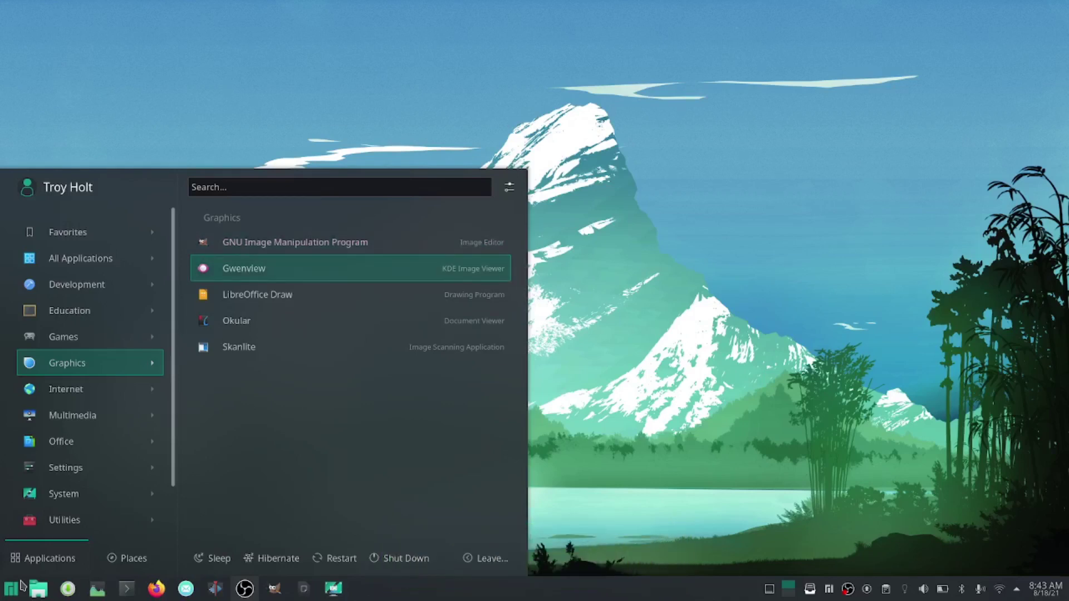
key(Down)
key(Down)
key(Down)
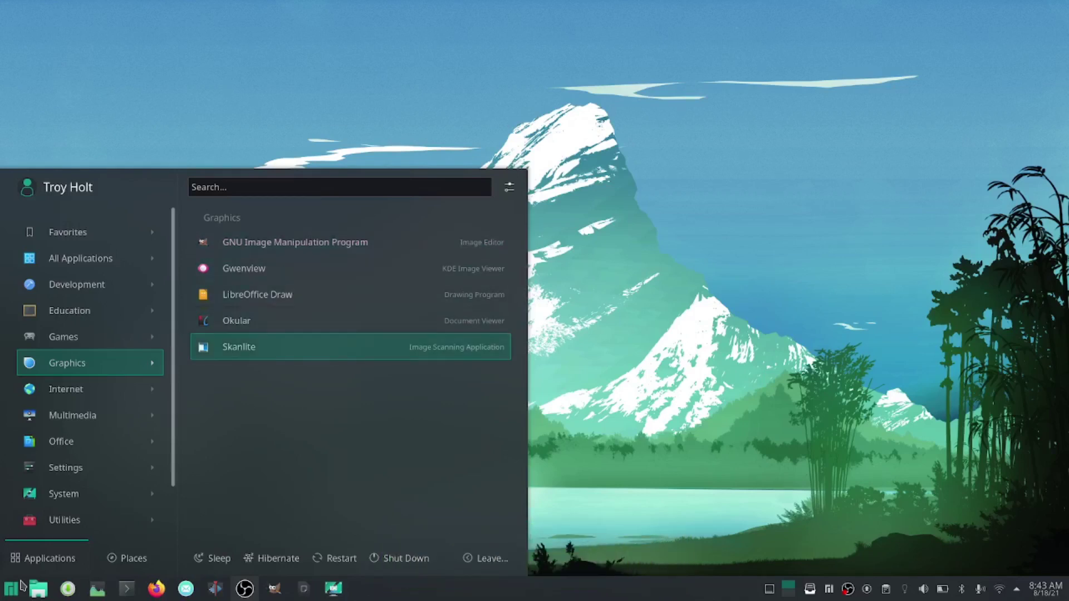
key(Up)
key(Up)
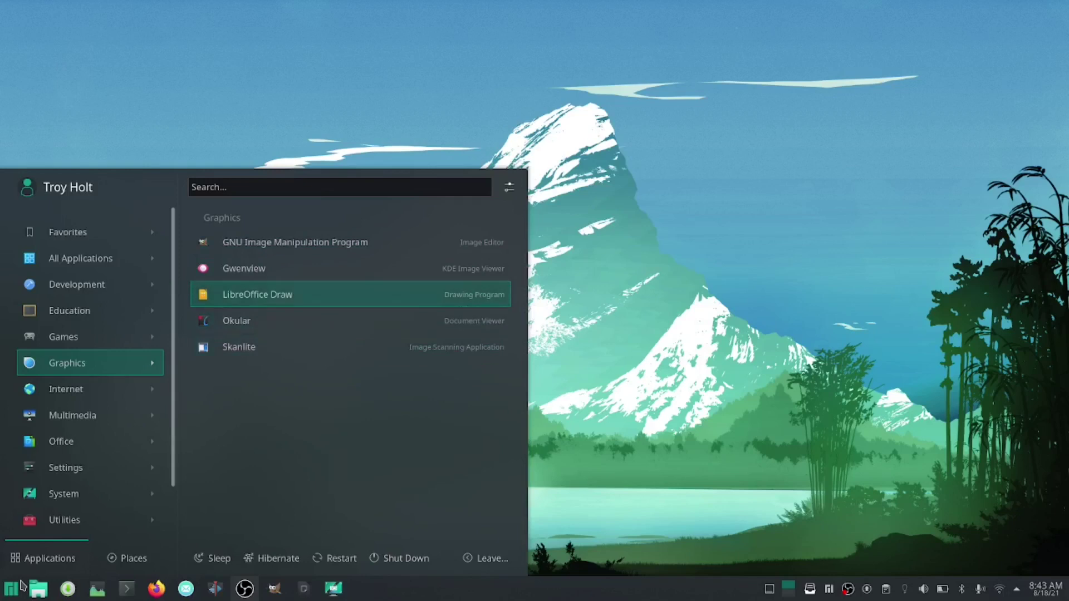
key(Up)
key(Up)
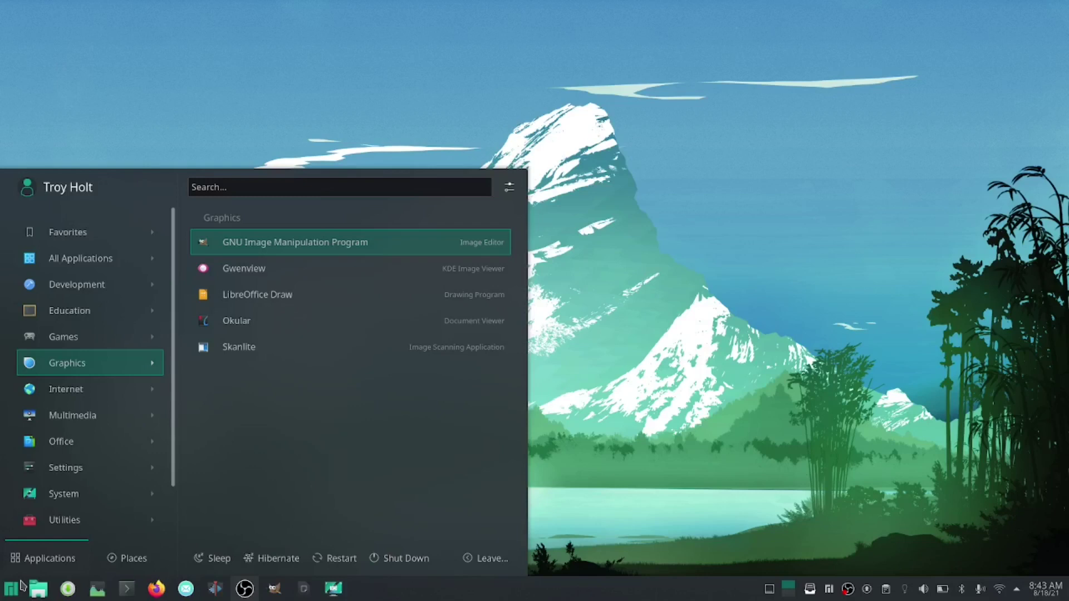
key(Down)
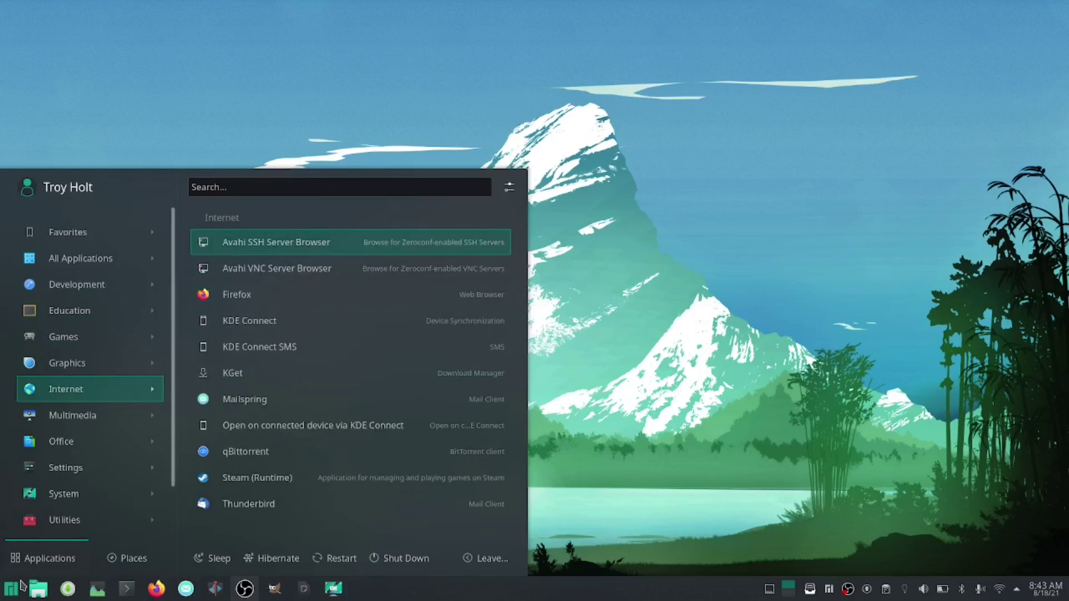
Step: Step through the Internet apps: Firefox, KDE Connect, KGet, qBittorrent and Steam
key(Down)
key(Down)
key(Down)
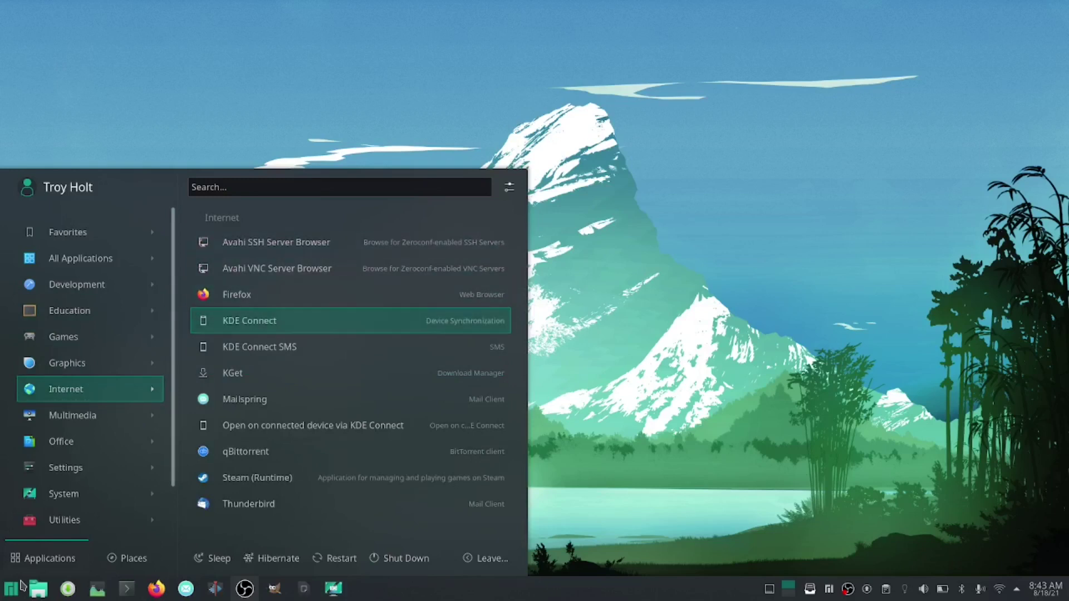
key(Down)
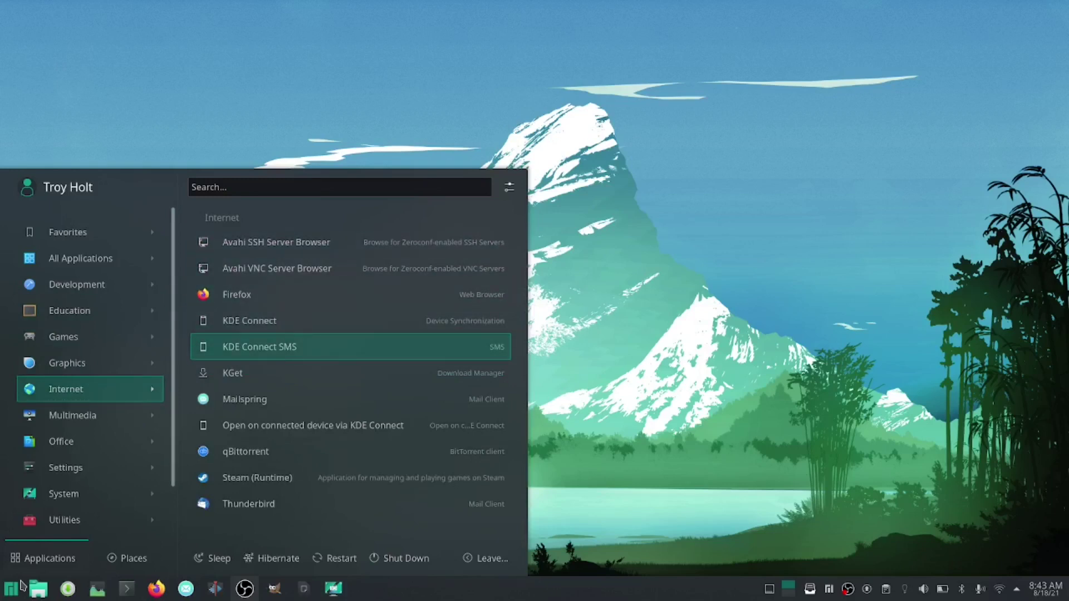
key(Down)
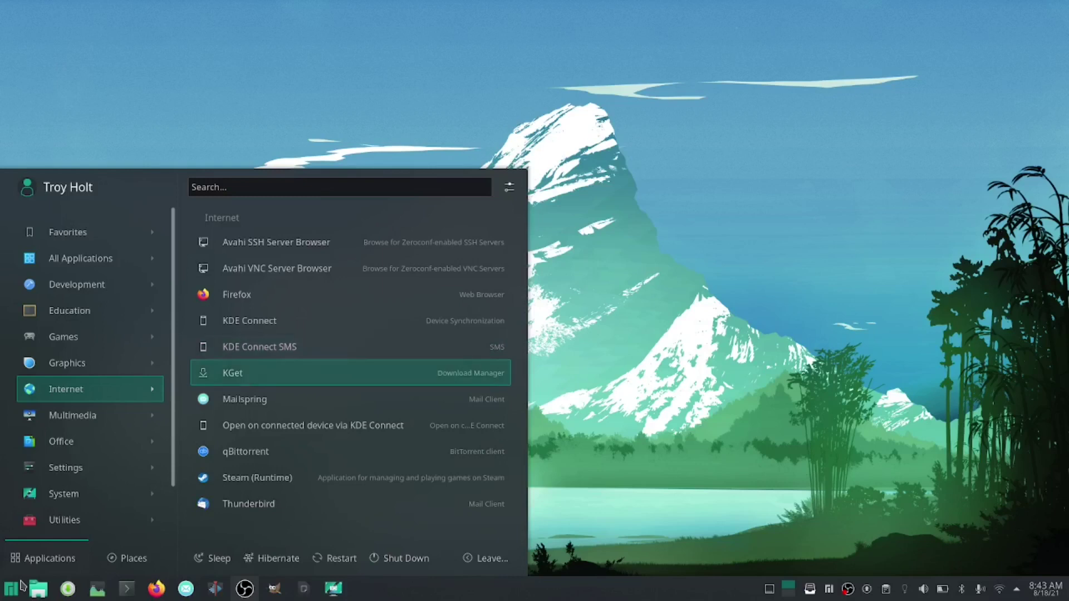
key(Down)
key(Down)
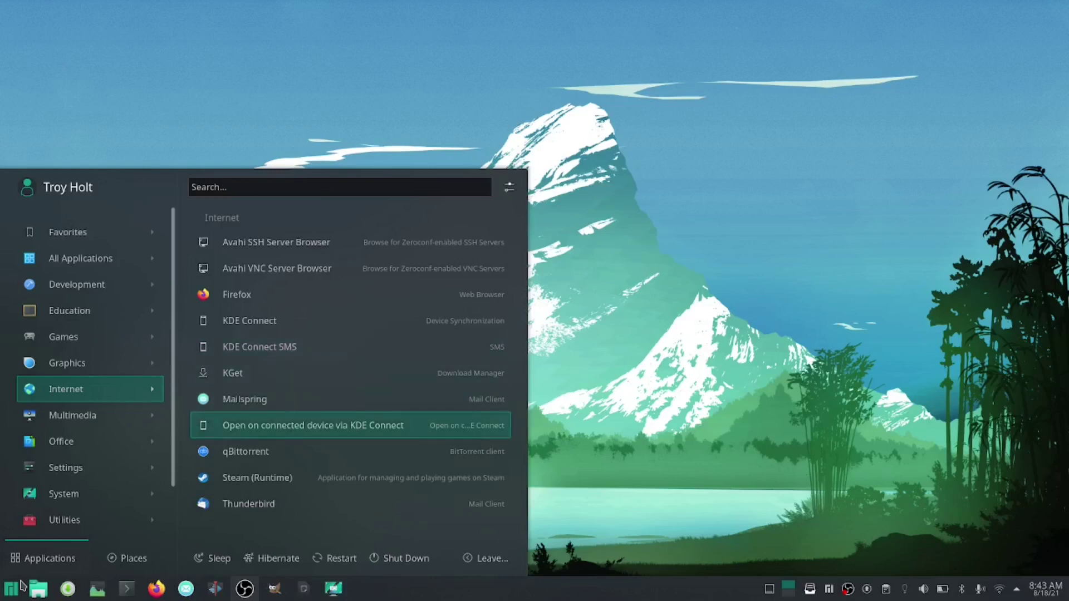
key(Down)
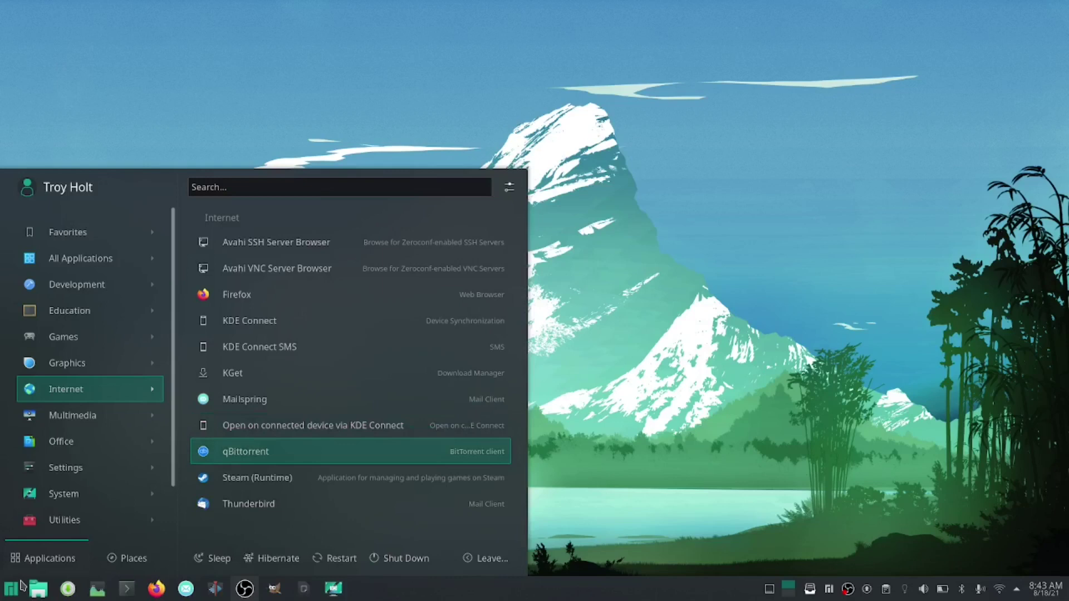
key(Down)
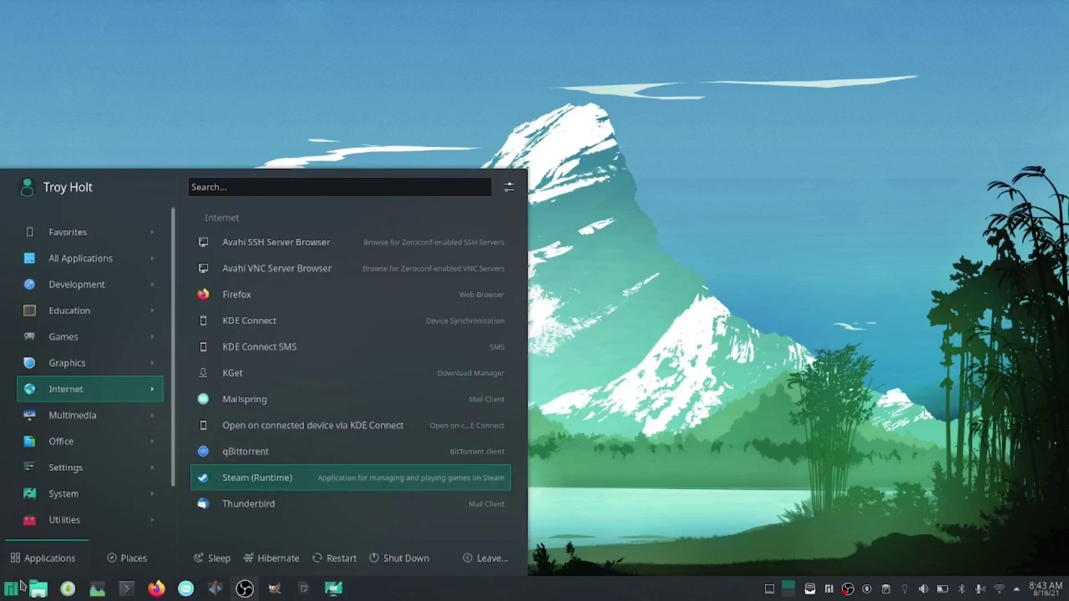
Step: Check qBittorrent and Thunderbird, then switch to the Multimedia category and land on Elisa
key(Down)
key(Up)
key(Up)
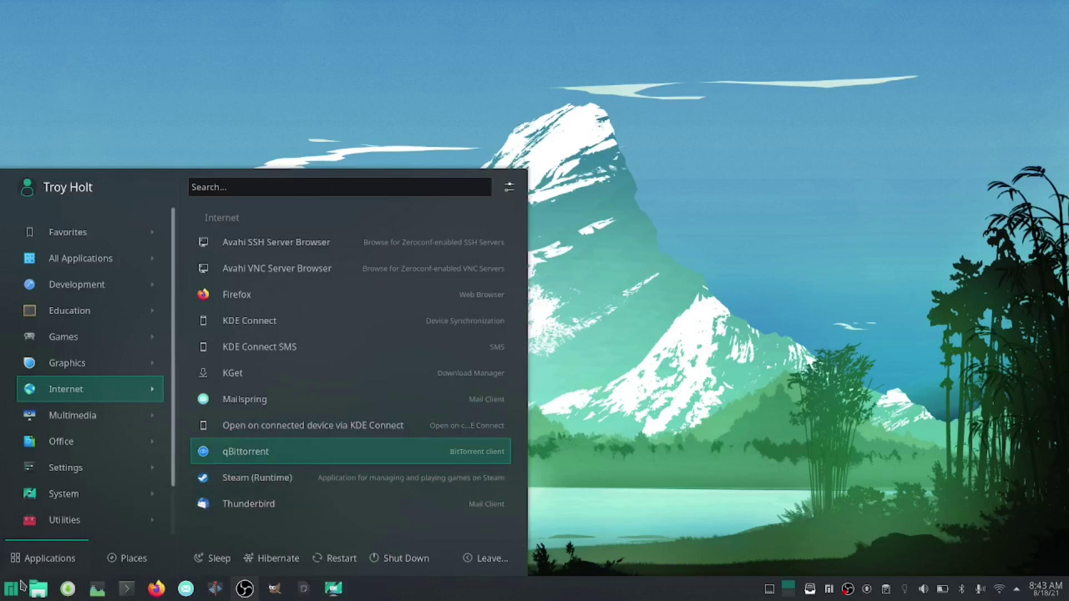
key(Left)
key(Down)
key(Right)
key(Up)
key(Up)
key(Up)
key(Up)
key(Up)
key(Up)
key(Up)
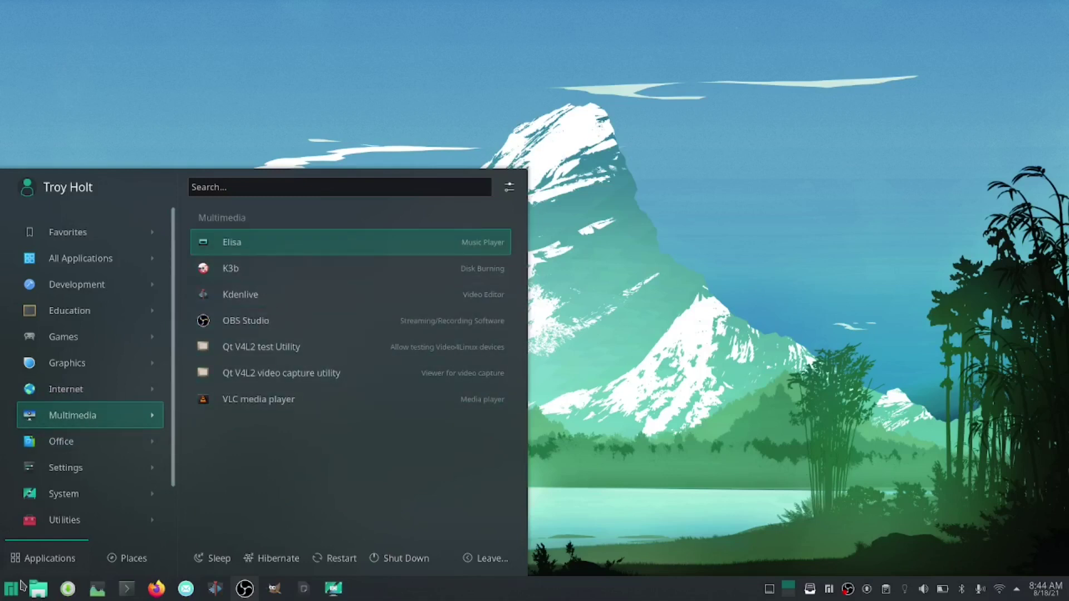
Step: Browse the Multimedia apps K3b, Qt V4L2 utilities and VLC, then the Office apps LibreOffice and Okular
key(Down)
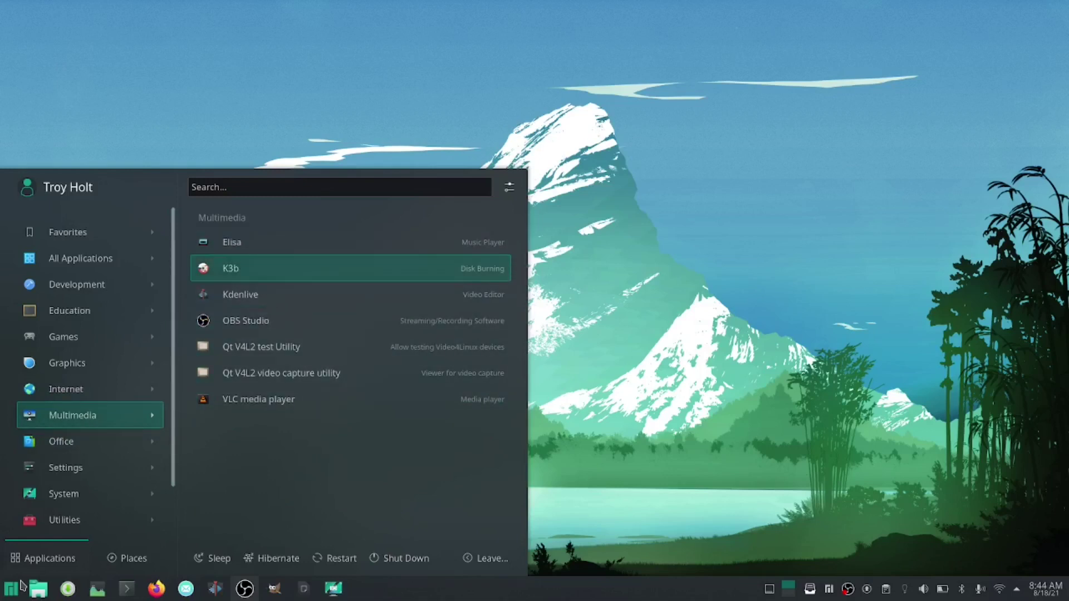
key(Down)
key(Down)
key(Down)
key(Down)
key(Up)
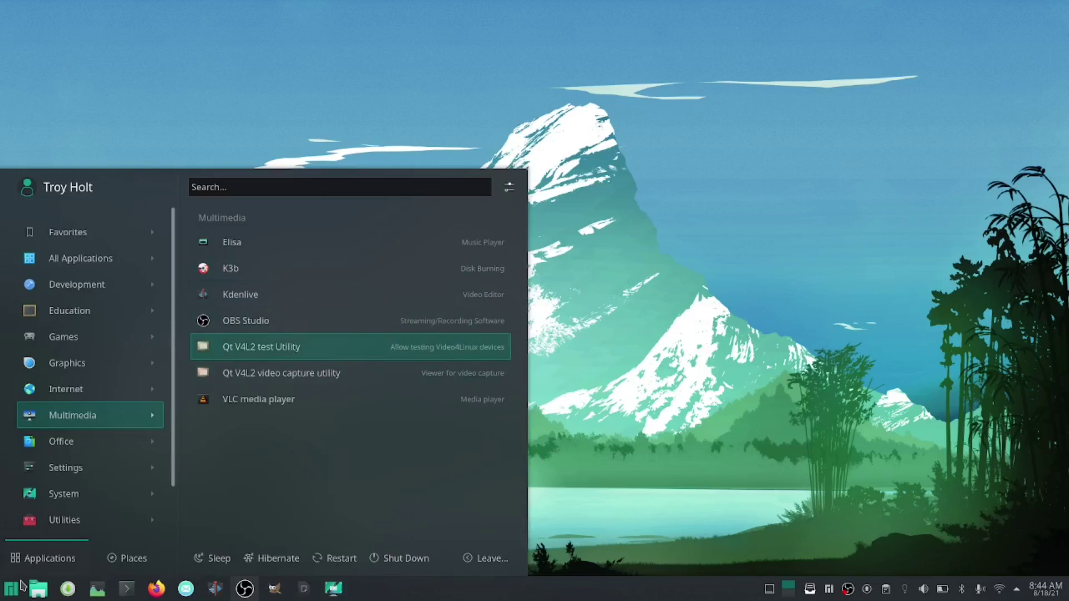
key(Down)
key(Down)
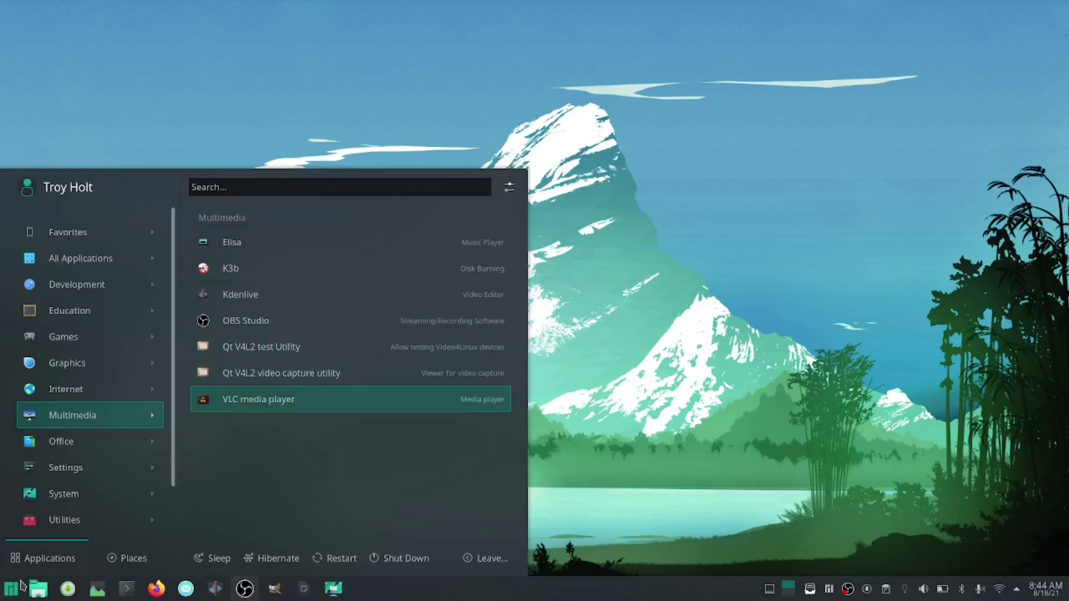
key(Down)
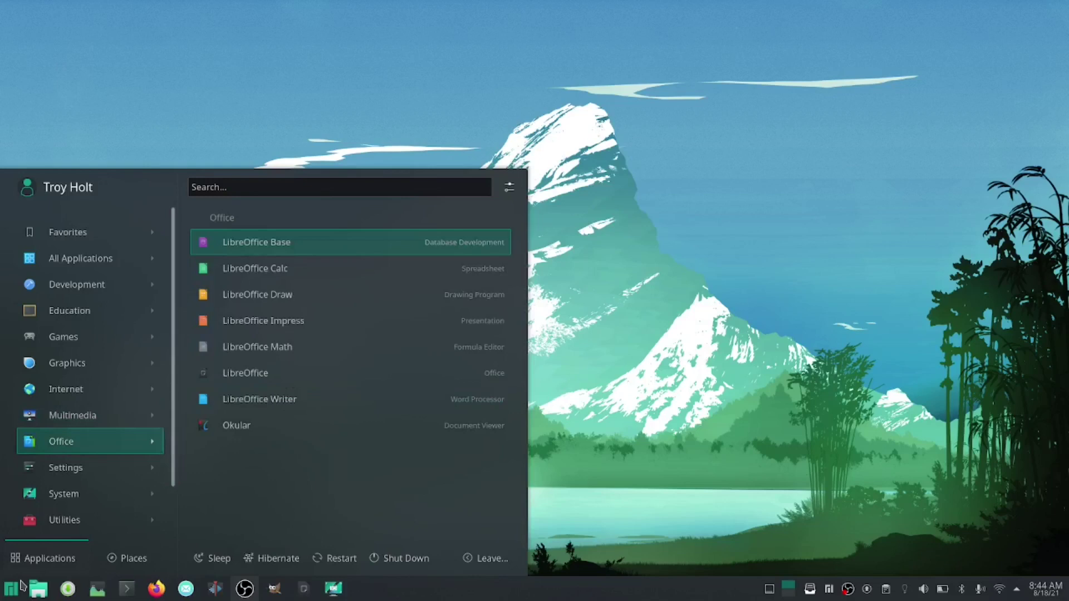
key(Down)
key(Down)
key(Down)
key(Down)
key(Down)
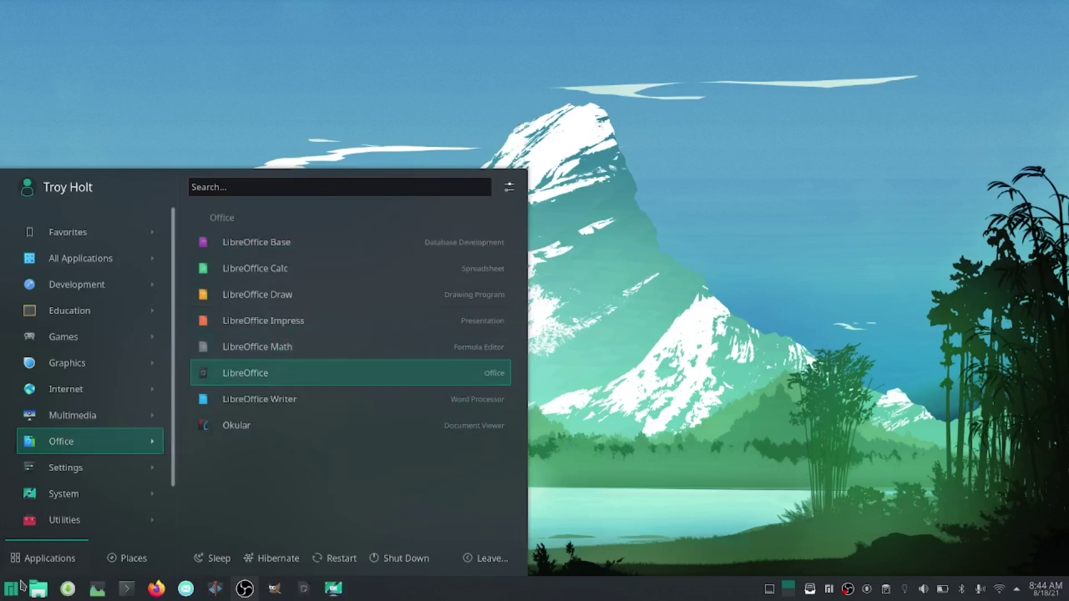
key(Down)
key(Down)
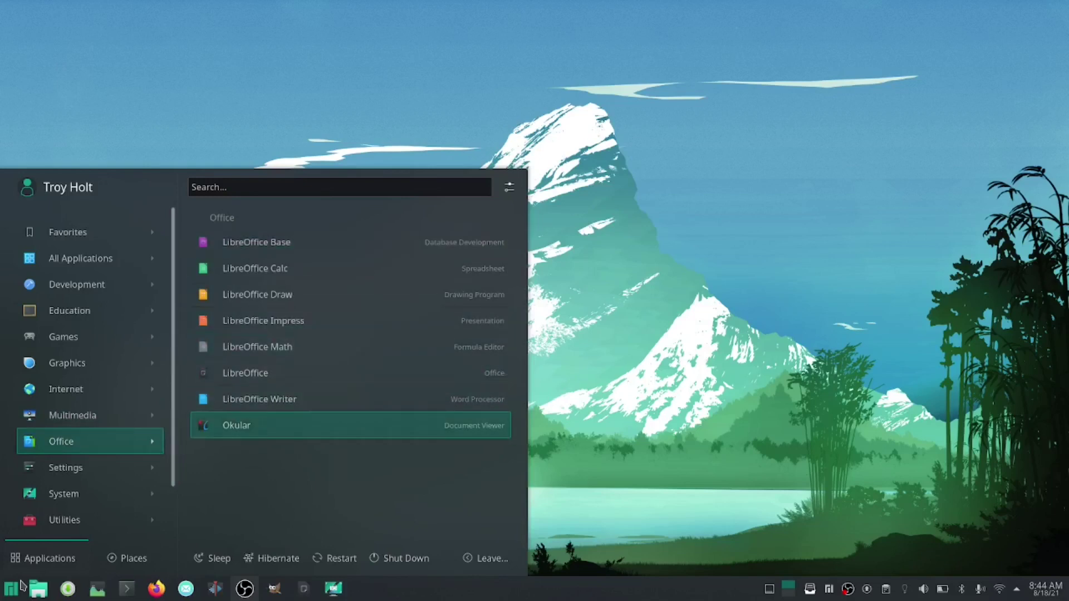
key(Down)
key(Down)
Step: View the Settings category, then browse the System apps Dolphin, Htop and KSysGuard
key(Up)
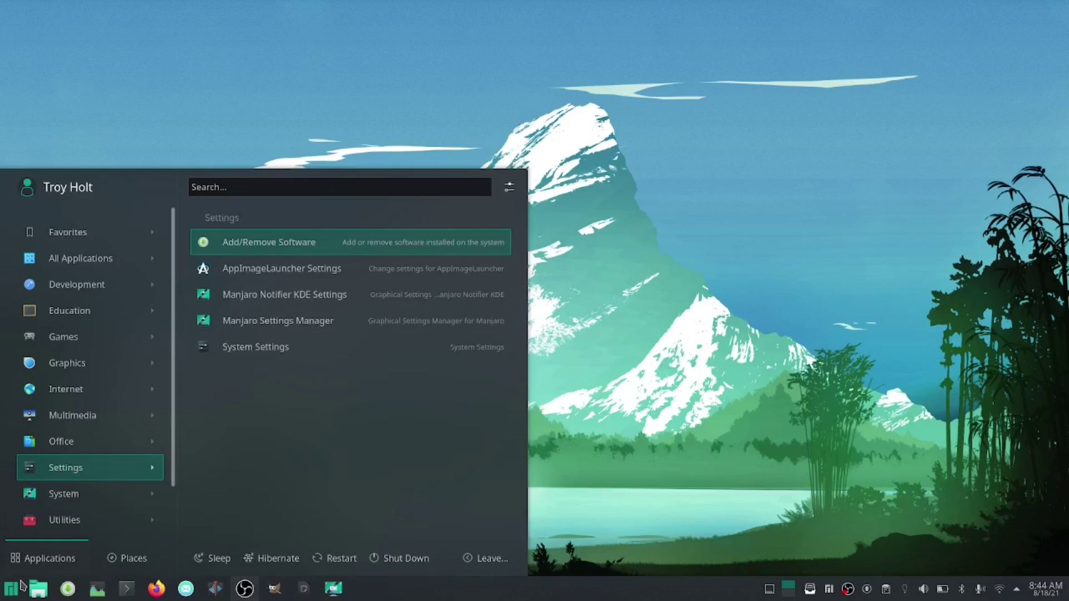
key(Down)
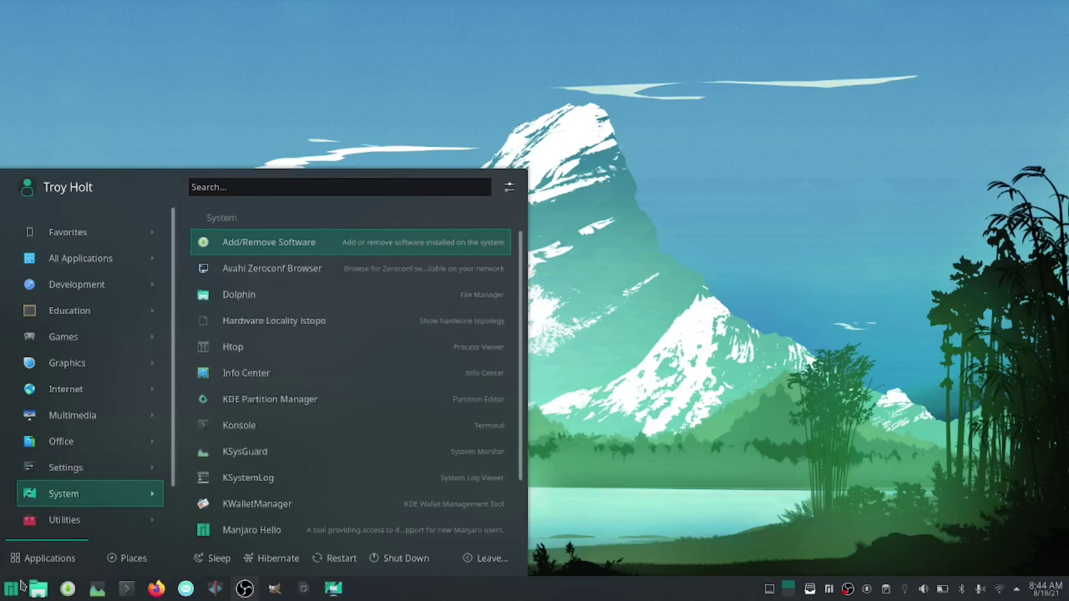
key(Up)
key(Down)
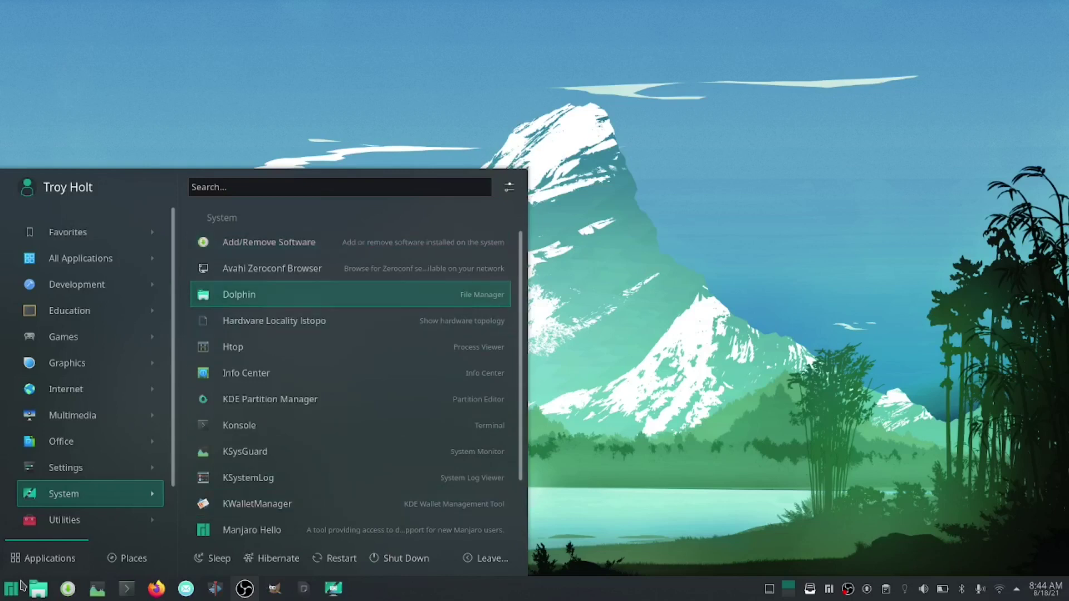
key(Down)
key(Down)
key(Down)
key(Up)
key(Down)
key(Down)
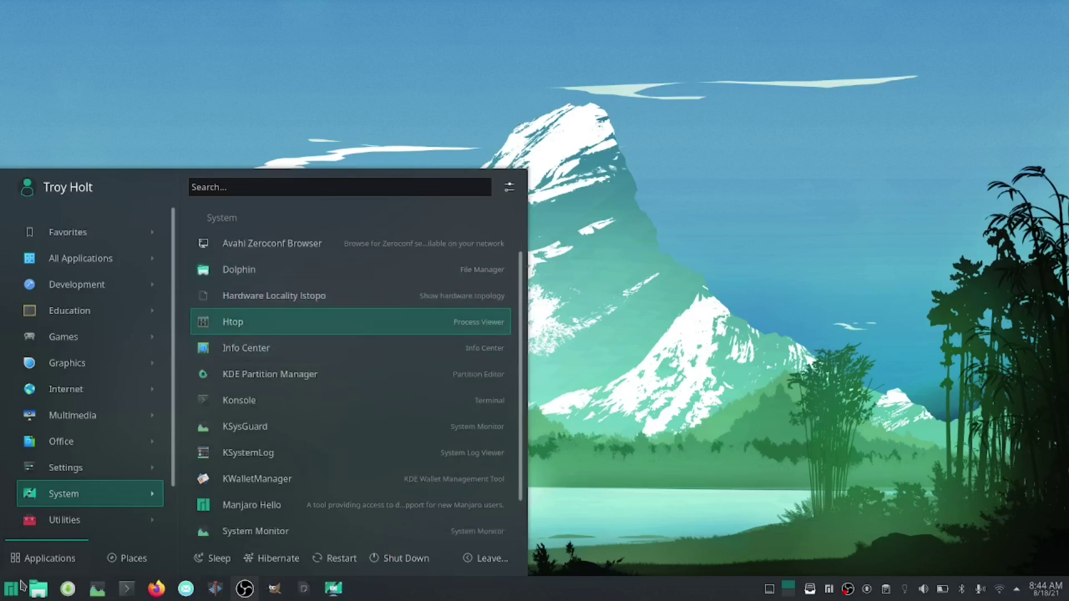
key(Down)
key(Down)
key(Down)
key(Down)
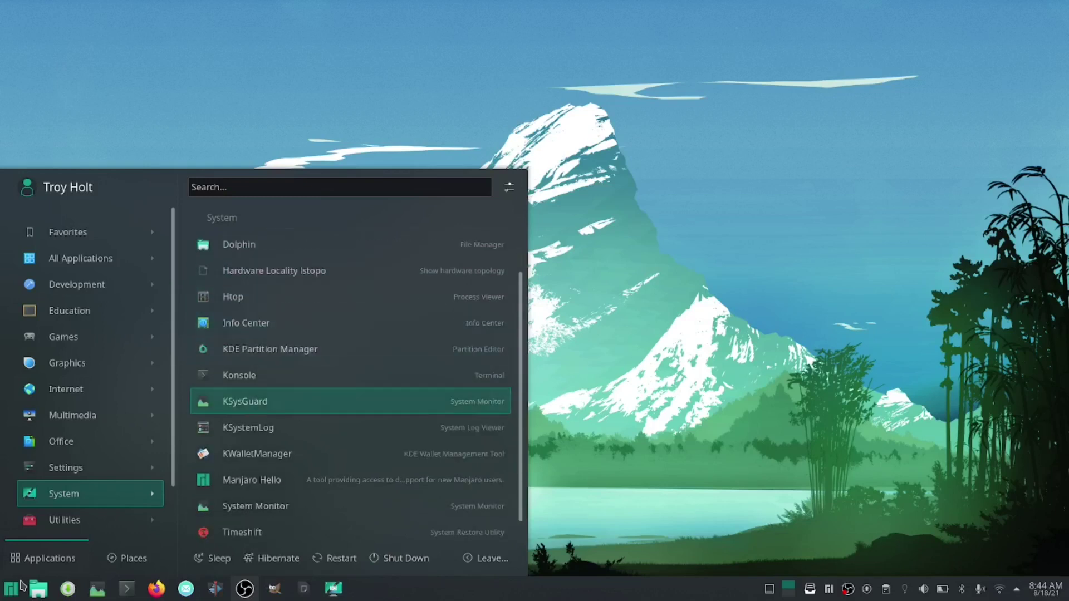
key(Home)
Step: Browse the Utilities apps down to HP Device Manager, then dismiss the launcher
key(Left)
key(Down)
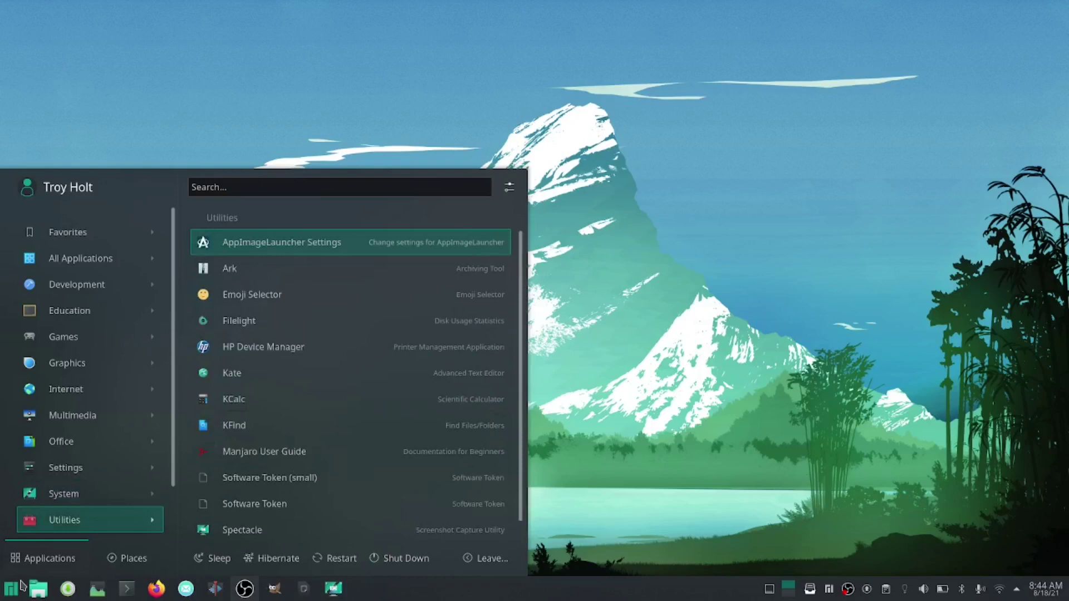
key(Down)
key(Down)
key(Down)
key(Down)
key(Down)
key(Up)
key(Up)
key(Up)
key(Down)
key(Down)
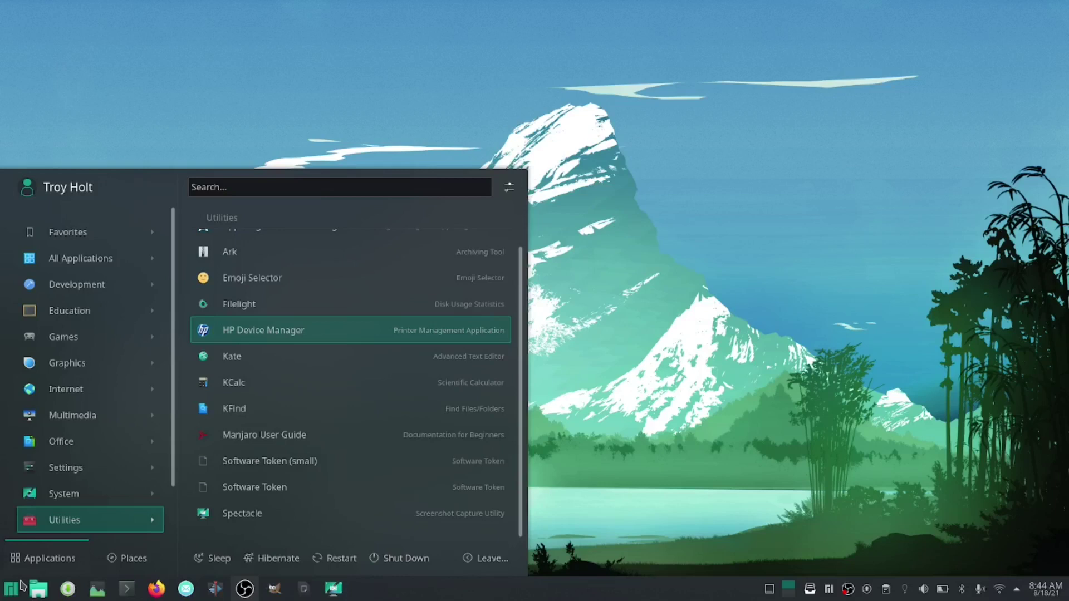
click(805, 186)
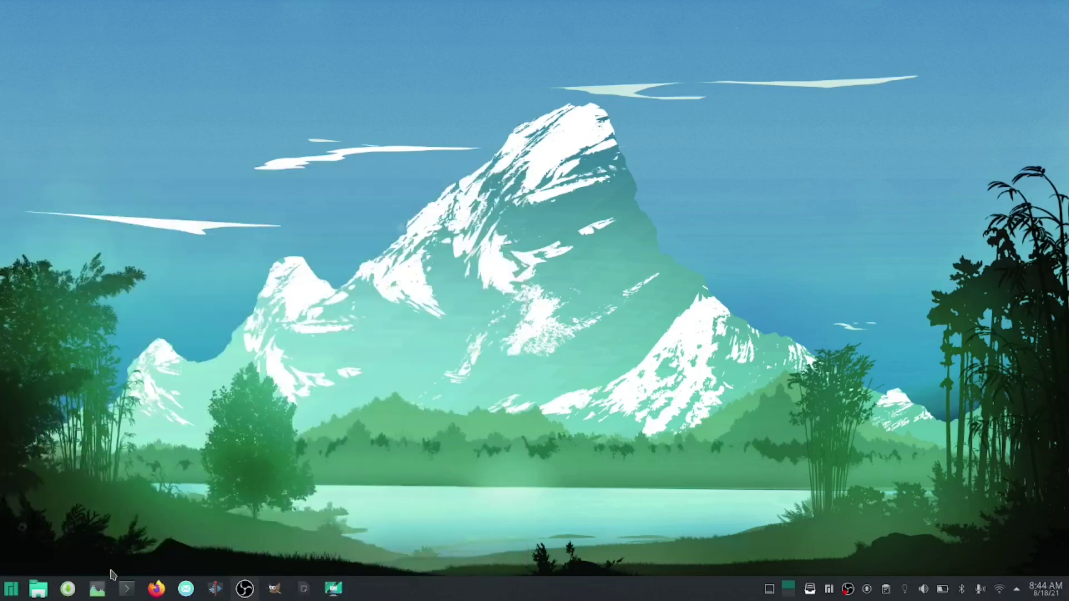
Step: Launch System Monitor, center its window, and switch from Overview to the Applications page
click(98, 588)
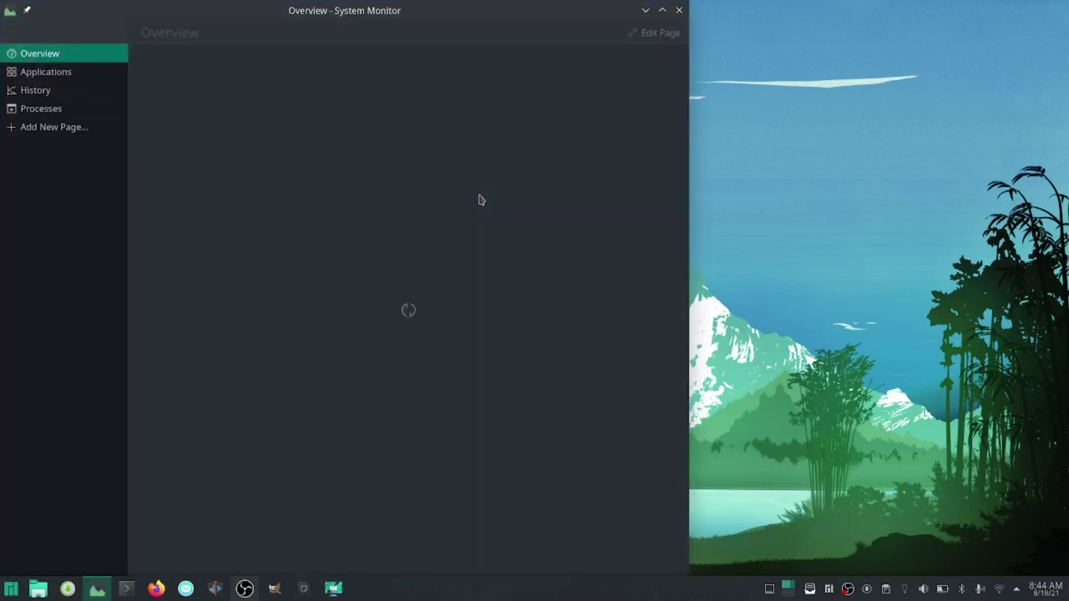
drag(471, 17, 582, 6)
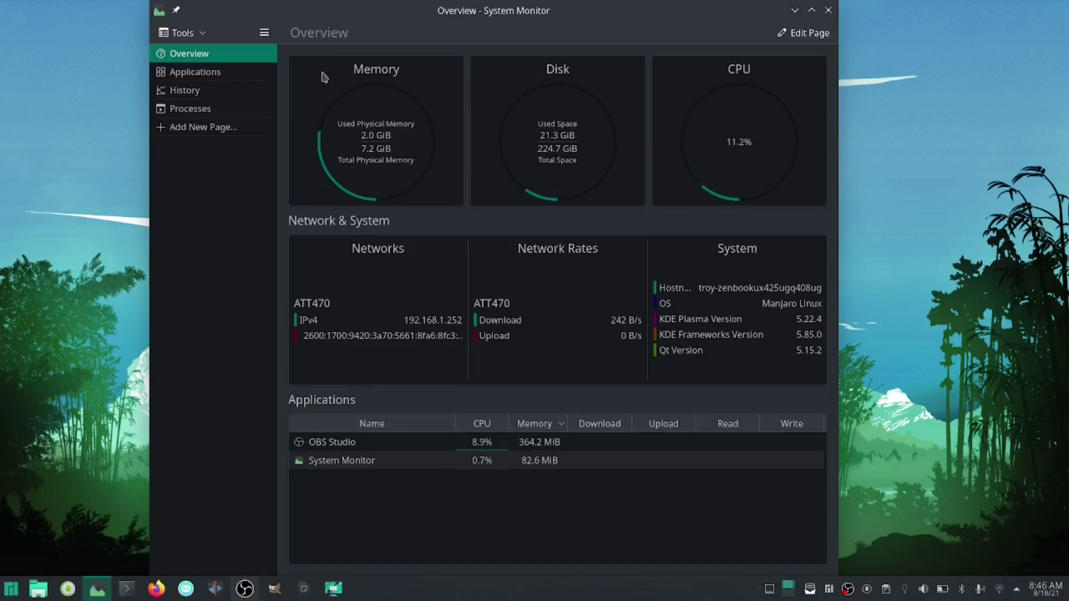
click(195, 73)
Step: Go from Applications to the History page with per-core CPU, memory and network graphs
click(164, 76)
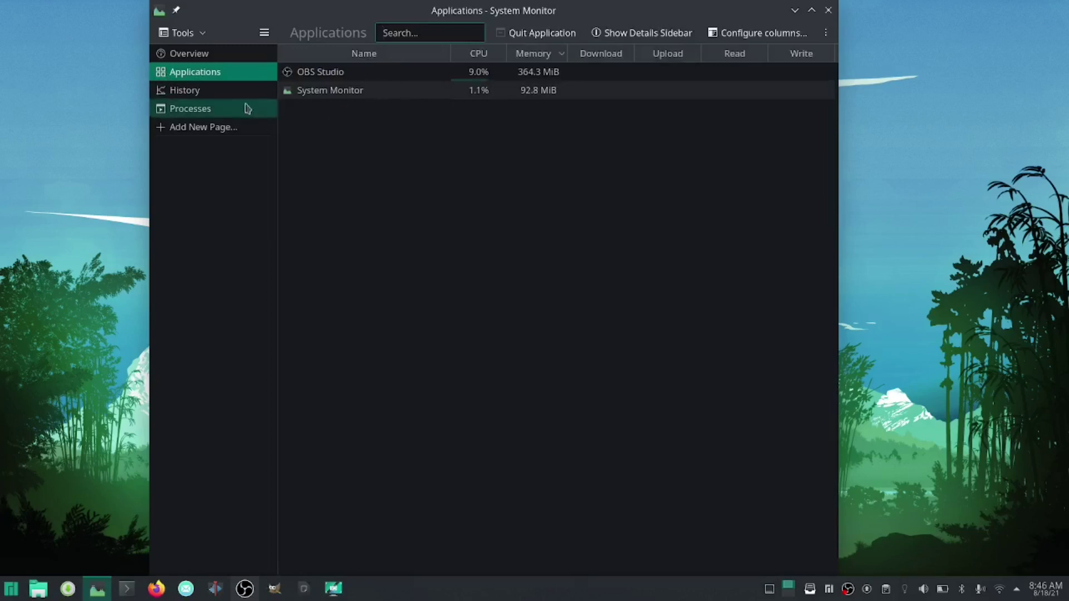
click(200, 95)
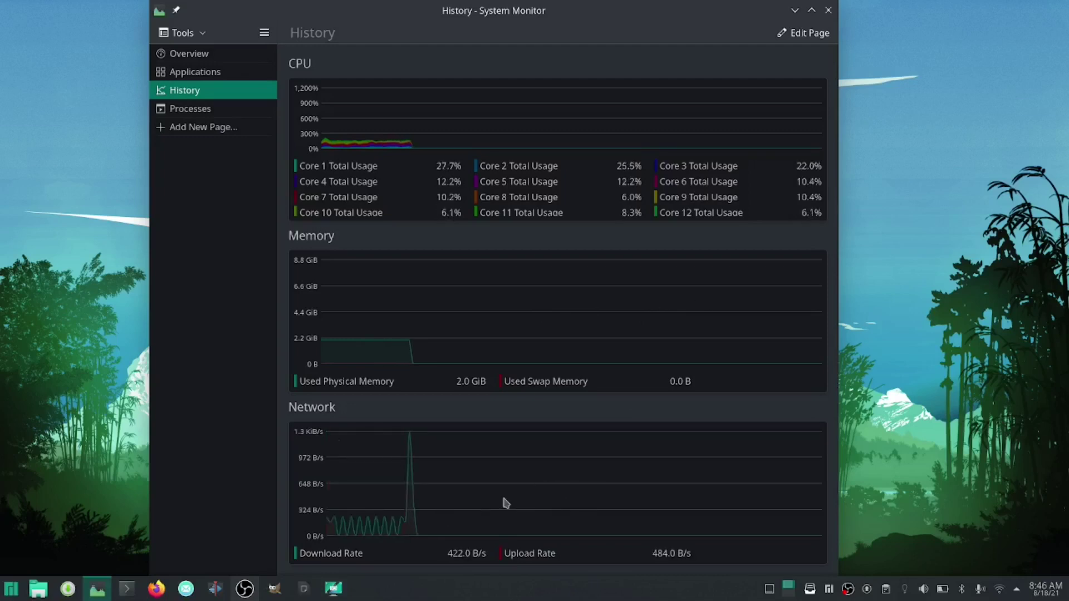
Step: Open the Processes list, scroll it, and inspect kwalletd5's action menu without acting
click(196, 109)
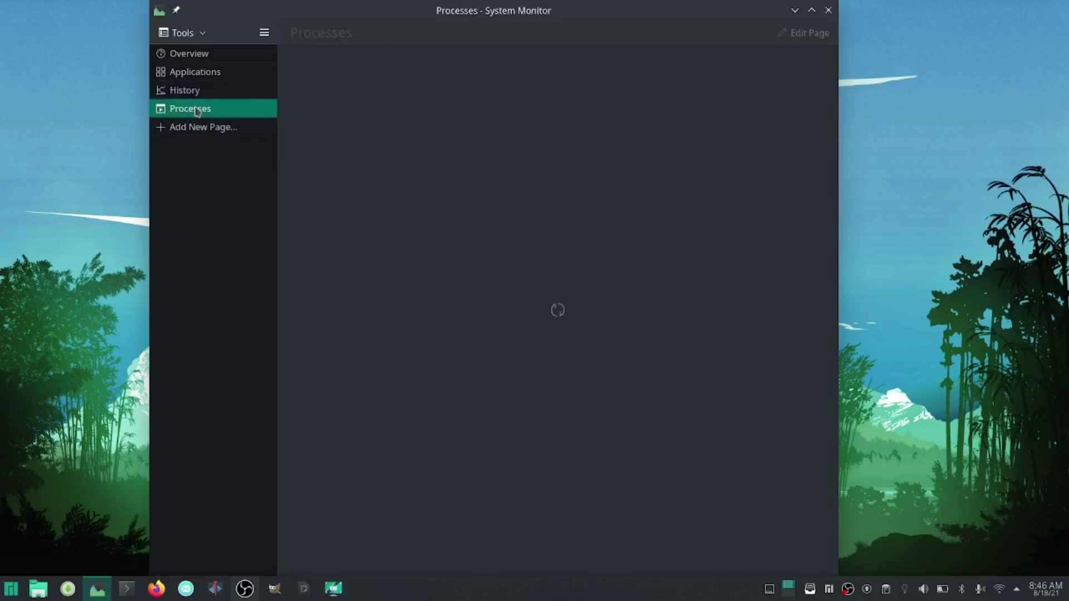
scroll(444, 148, down, 3)
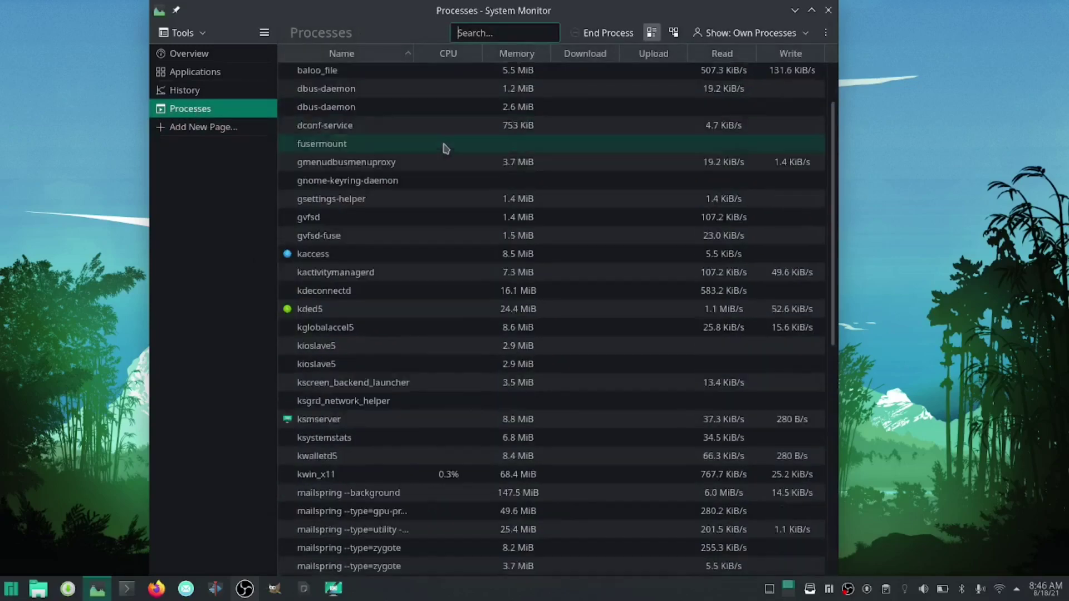
scroll(451, 197, down, 7)
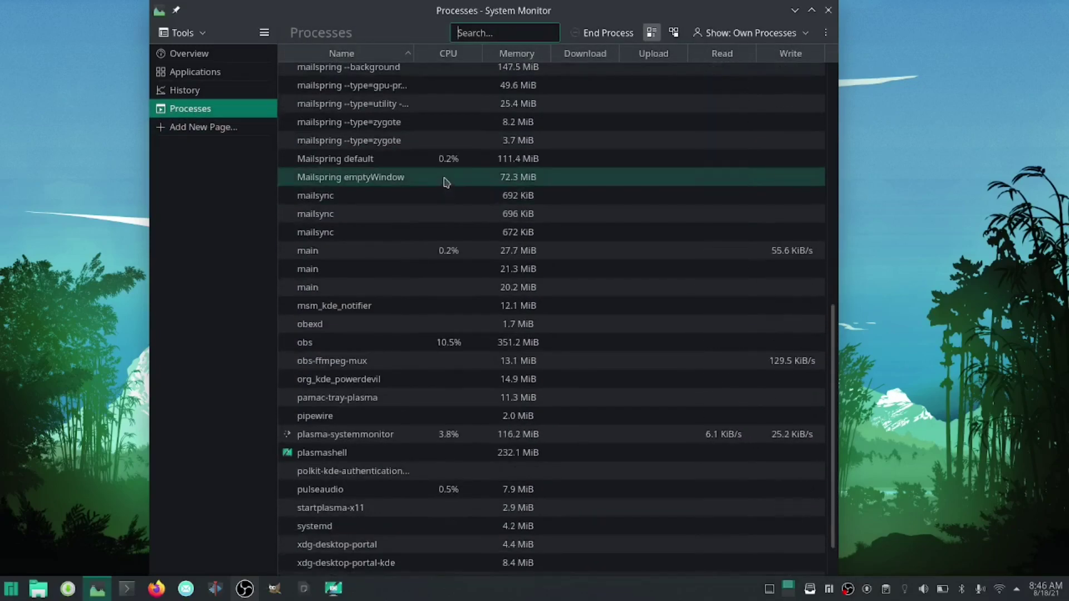
scroll(445, 182, up, 2)
right_click(329, 131)
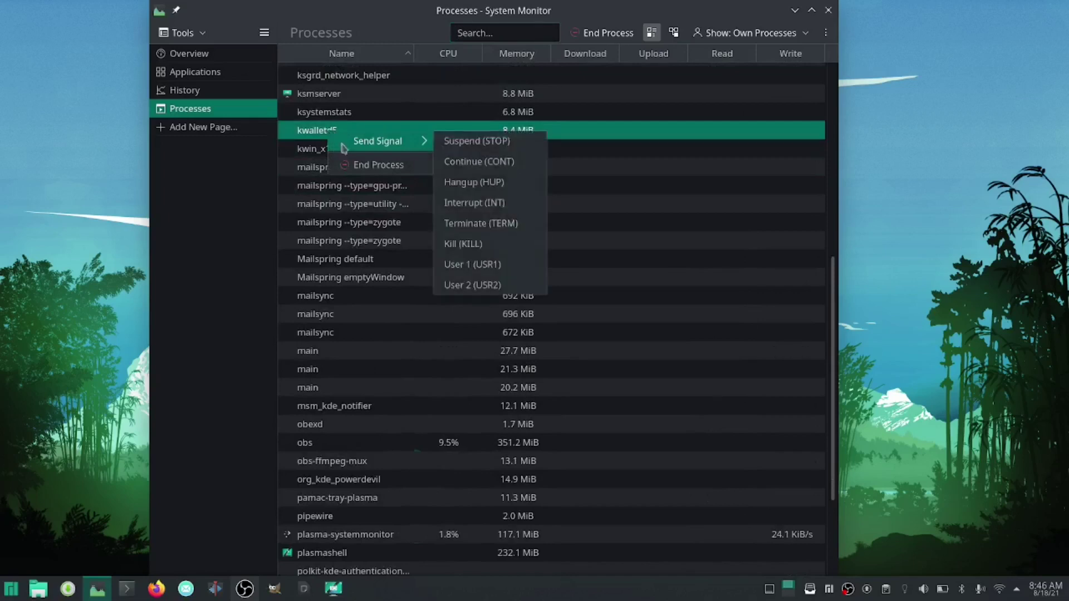
mouse_move(342, 136)
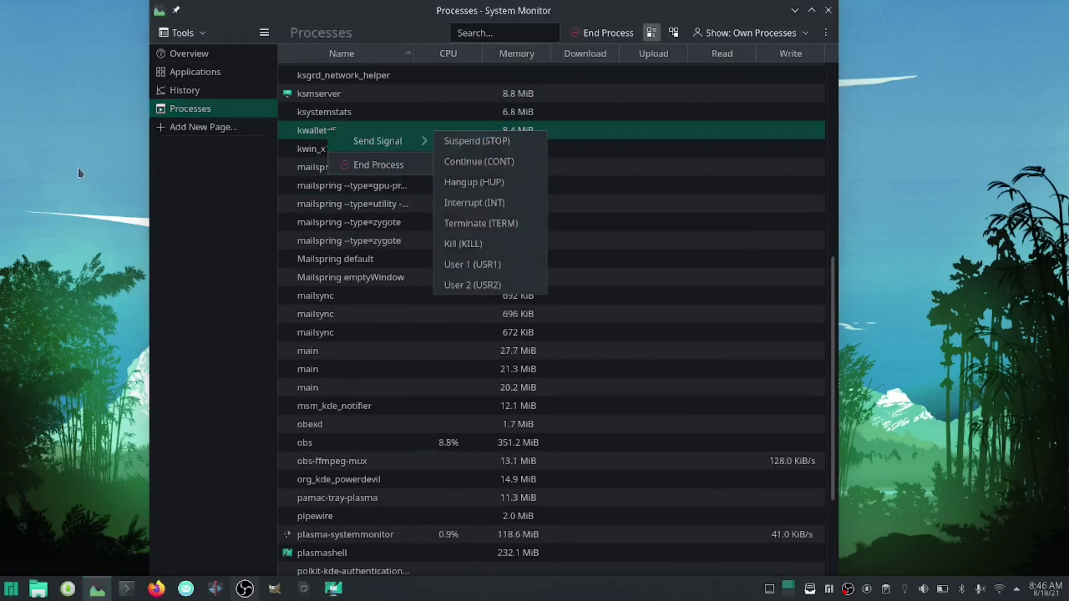
key(Escape)
Step: Scroll the process list, shift the window down and right, then close System Monitor
scroll(462, 248, down, 3)
scroll(419, 159, up, 7)
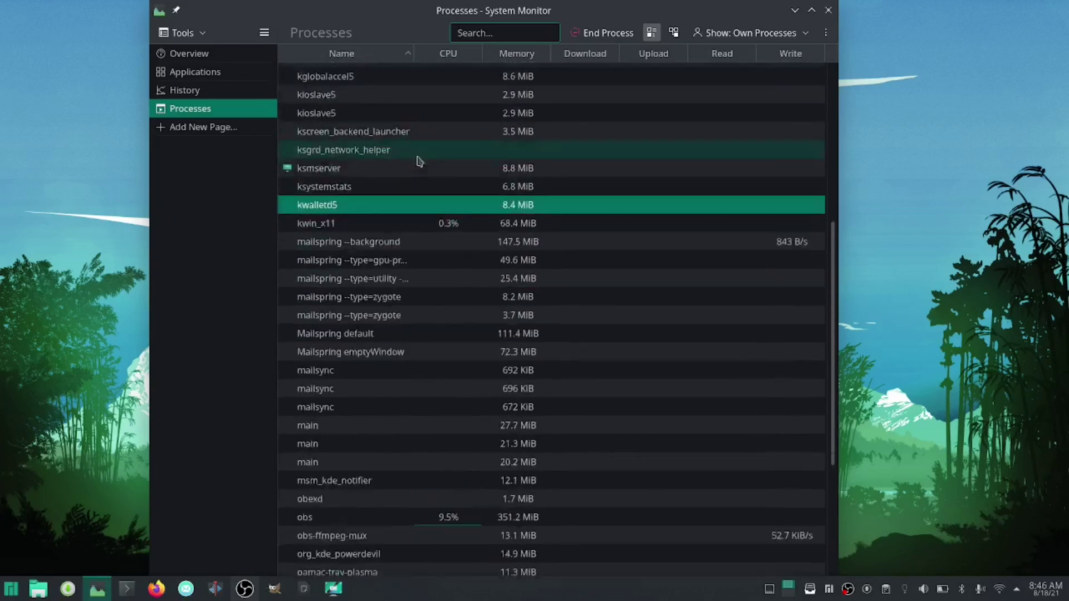
scroll(419, 159, up, 3)
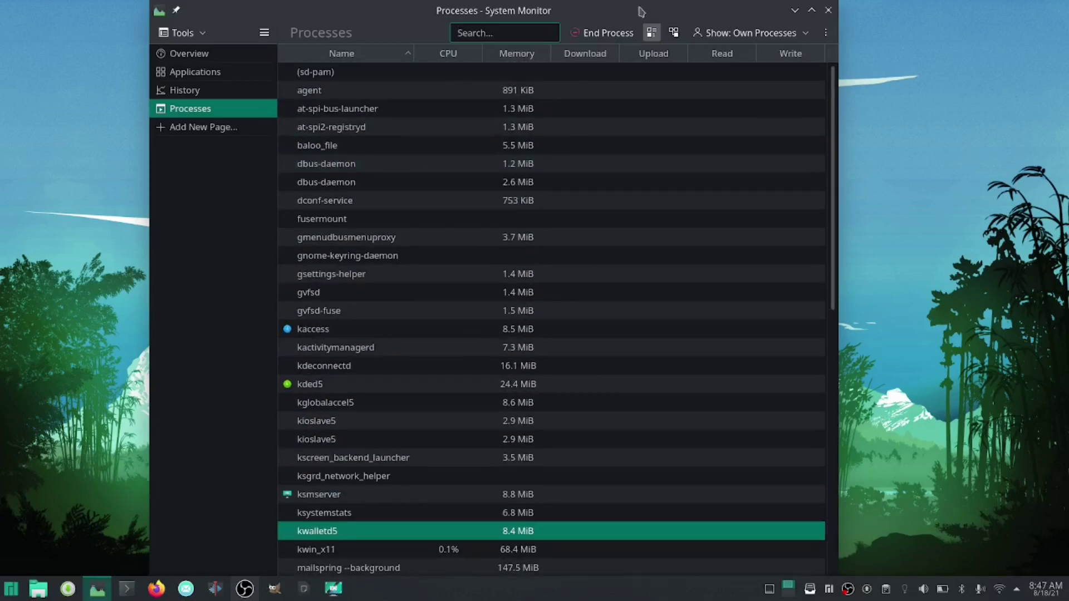
drag(639, 5, 692, 24)
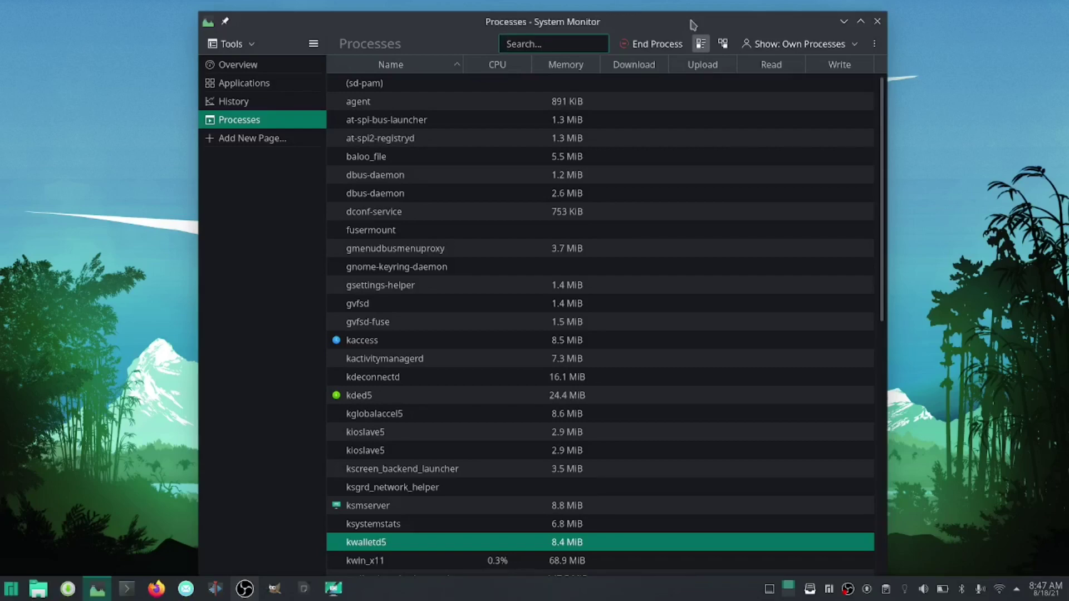
key(alt+F4)
Step: Launch Firefox and go to manjaro.org/news
click(156, 588)
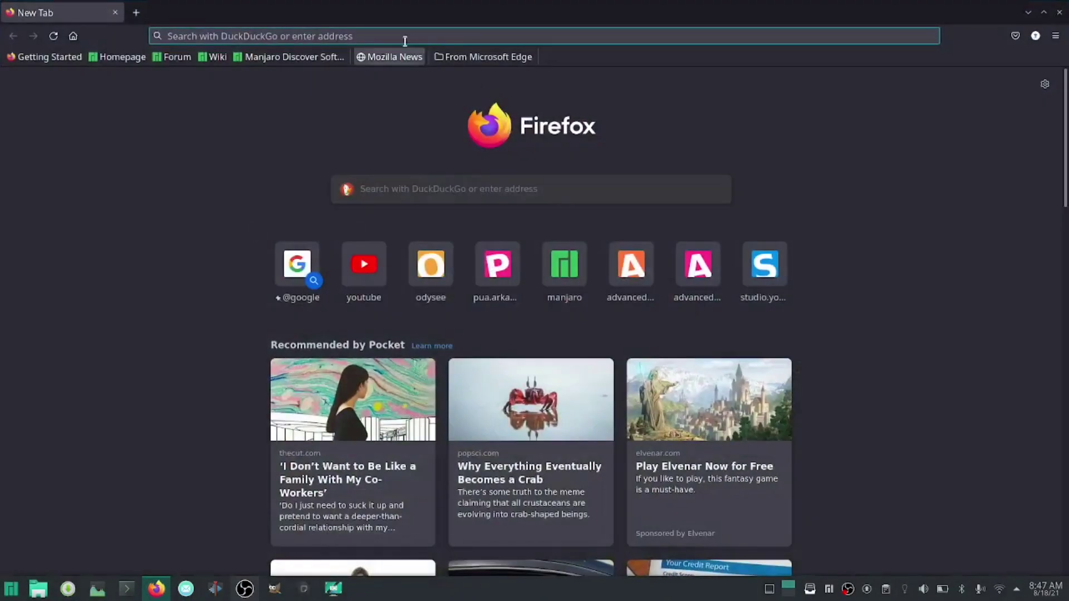
click(404, 33)
text(manjaro.org/news/)
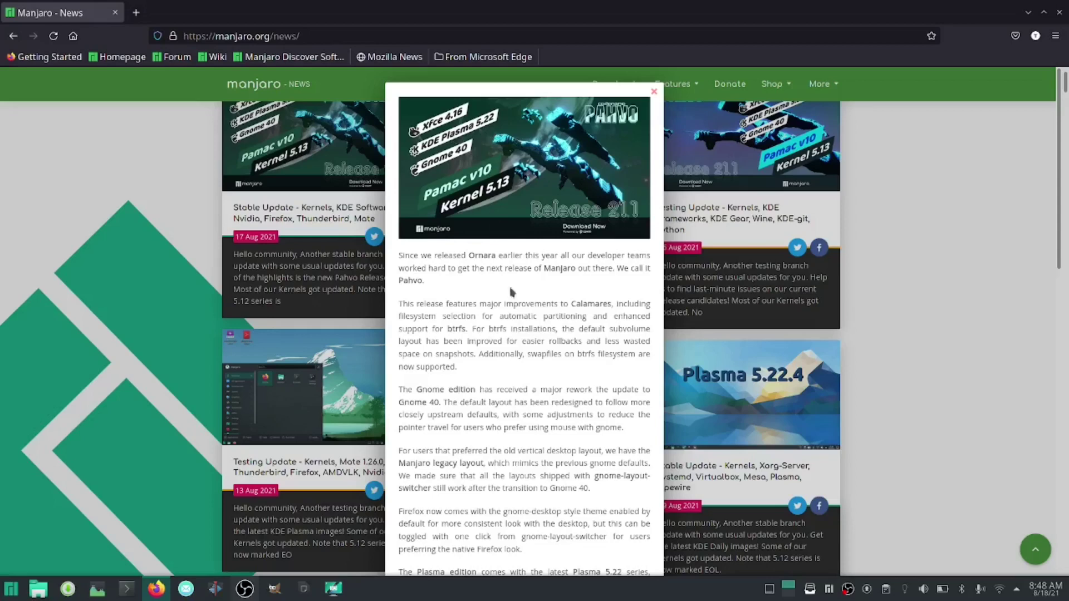
Step: Read through the Manjaro 21.1 Pahvo release announcement, then minimize Firefox
scroll(484, 298, down, 2)
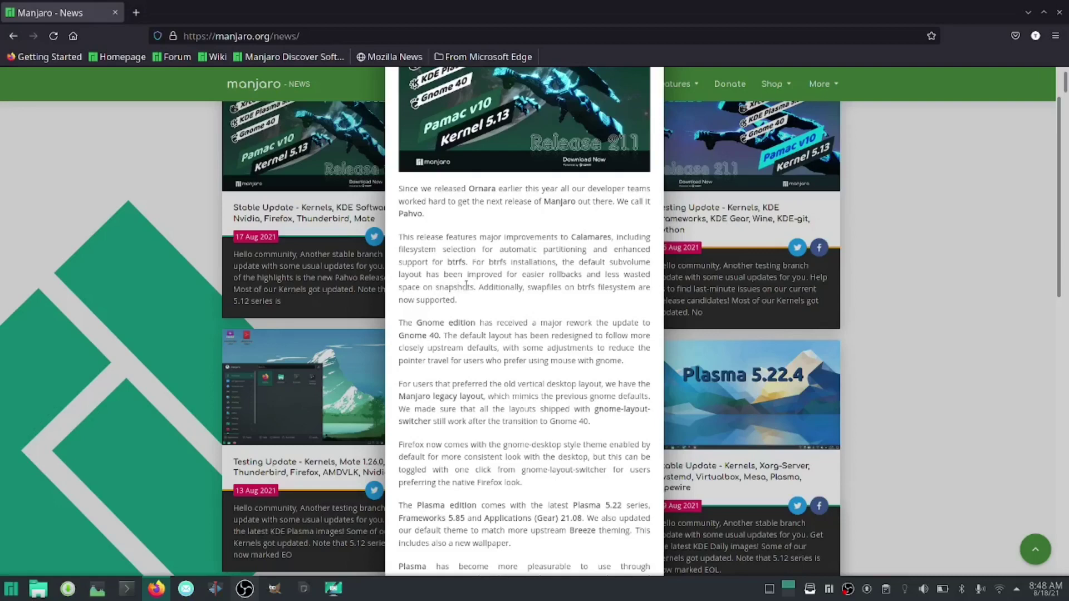
scroll(465, 286, down, 4)
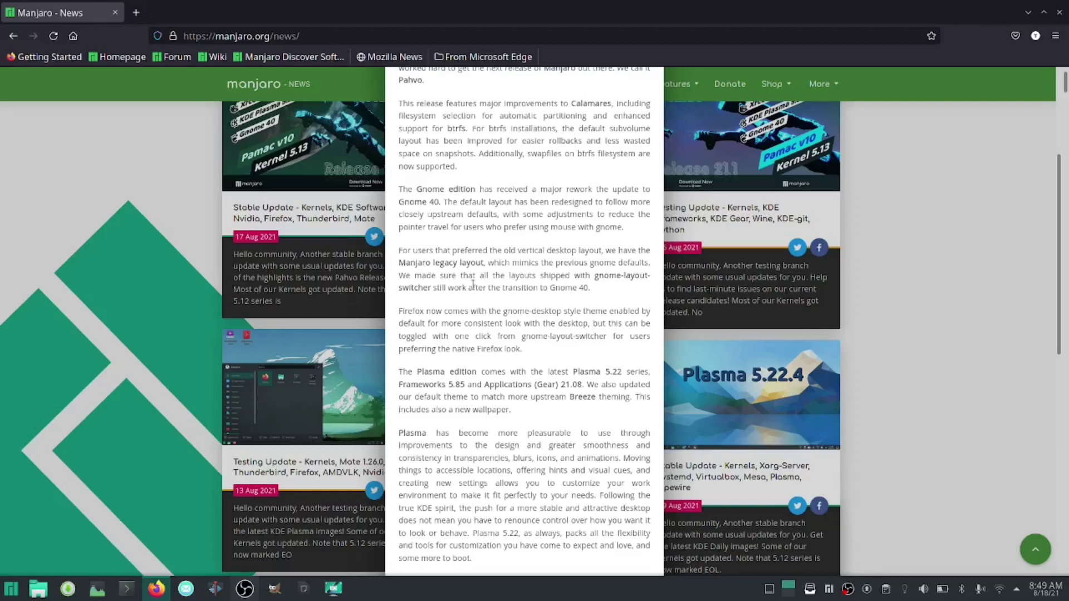
scroll(493, 301, down, 3)
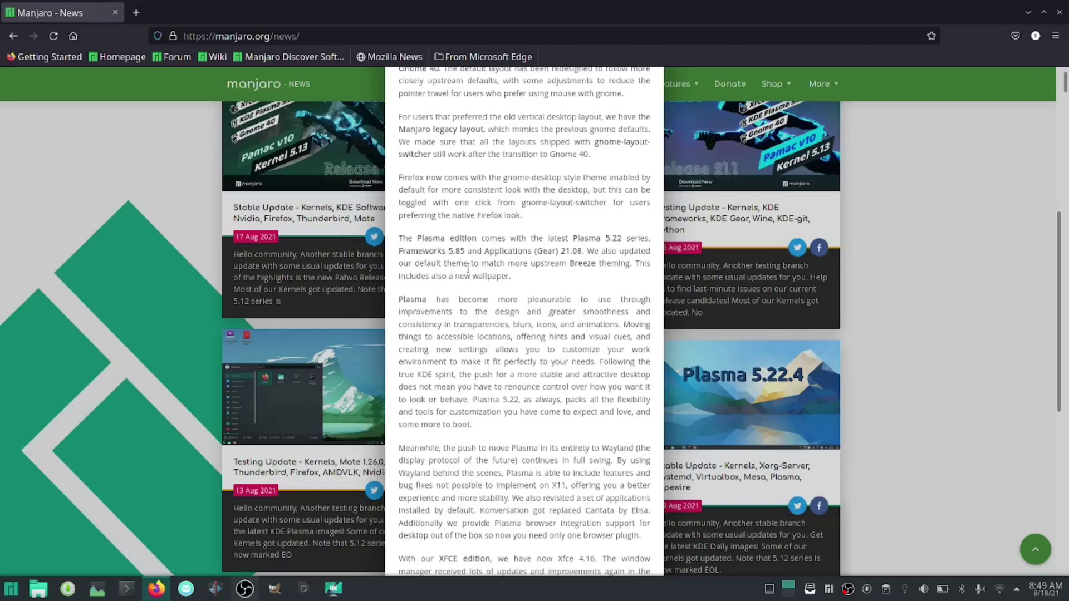
click(1028, 12)
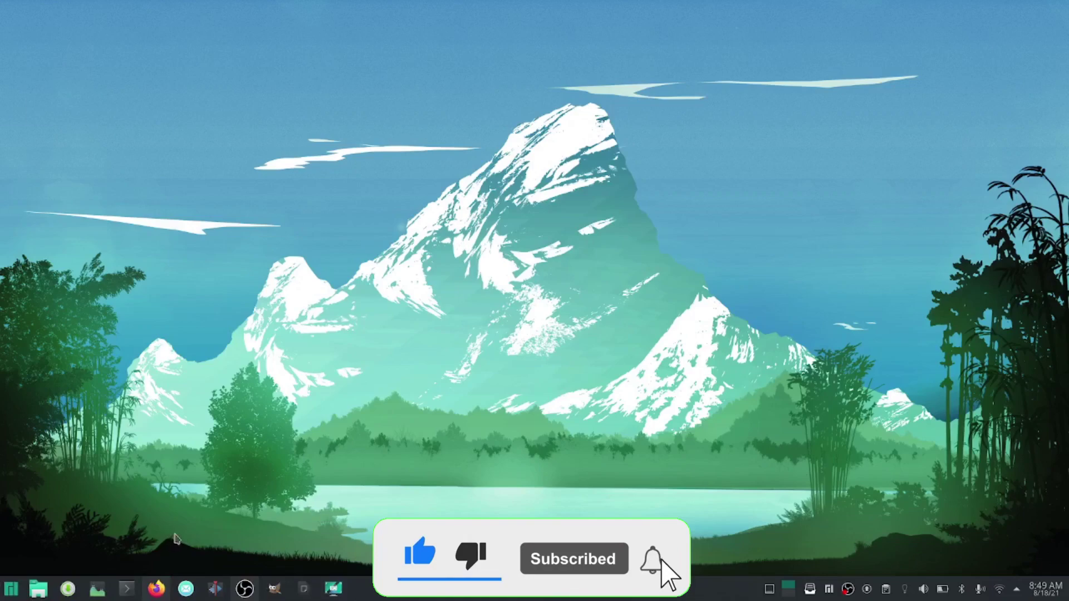
Step: Restore Firefox, scroll the Pahvo release article, and close its popup
click(157, 588)
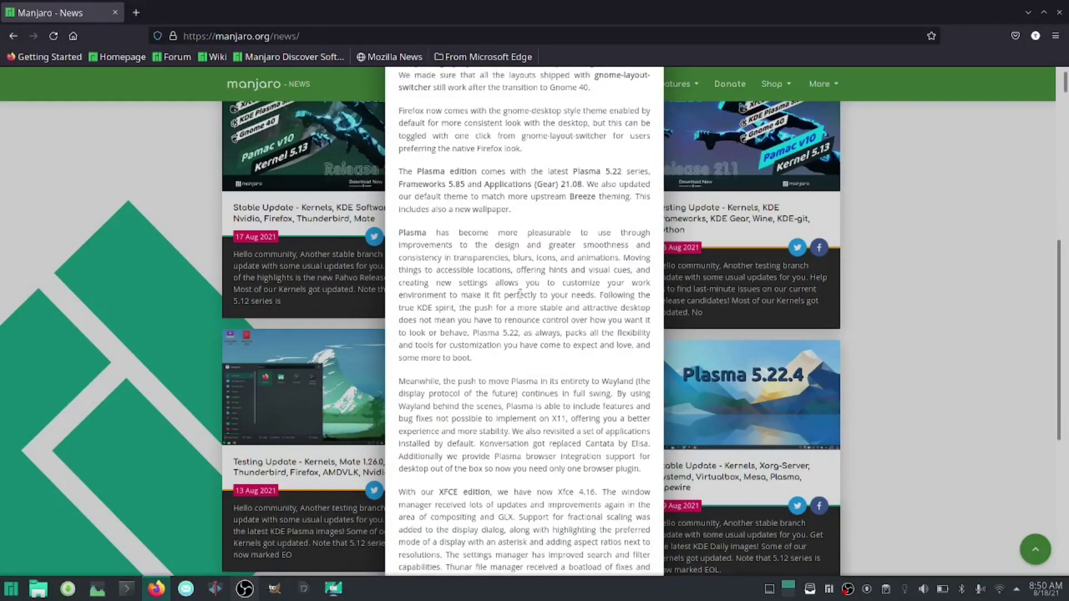
scroll(520, 294, down, 5)
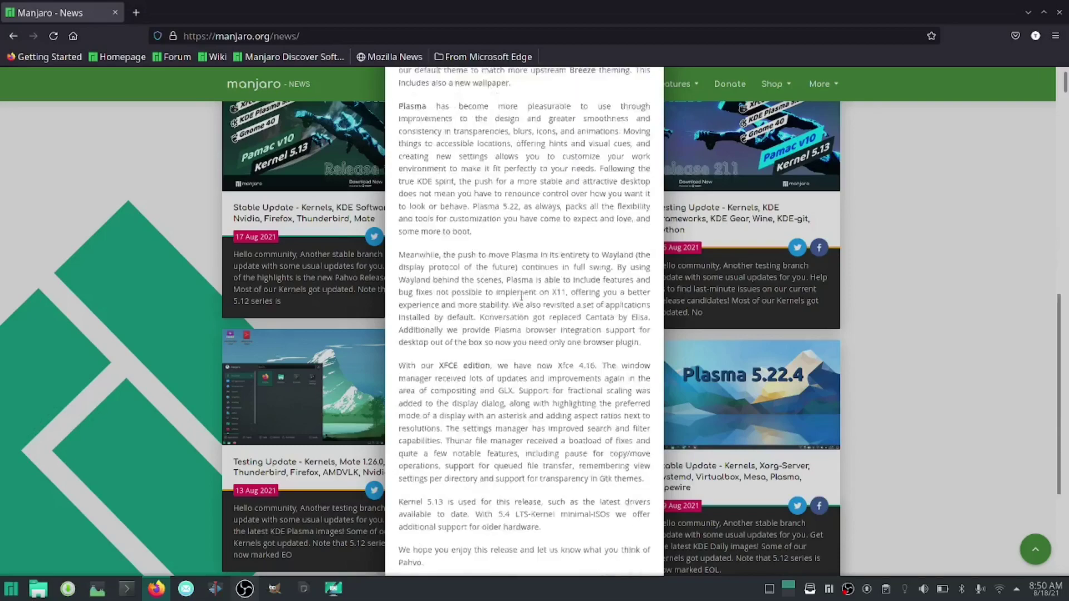
scroll(537, 295, up, 15)
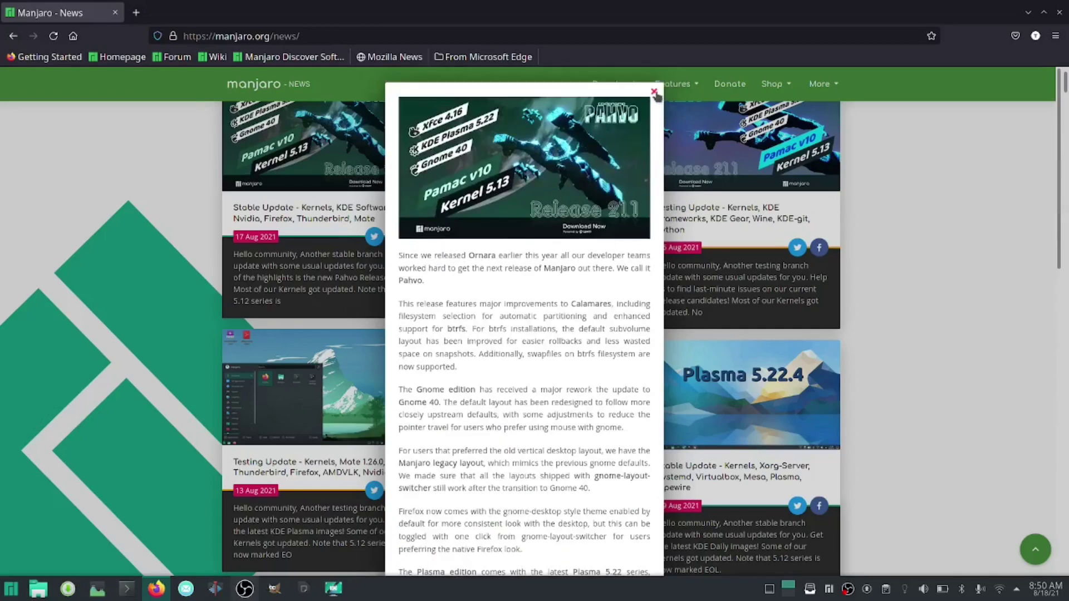
click(654, 92)
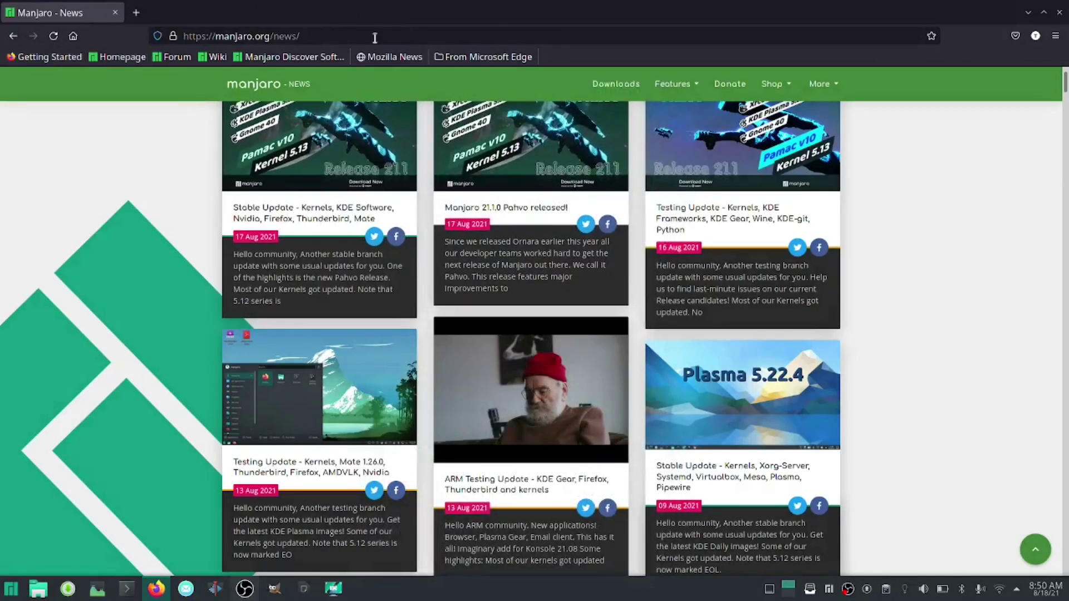
click(1056, 37)
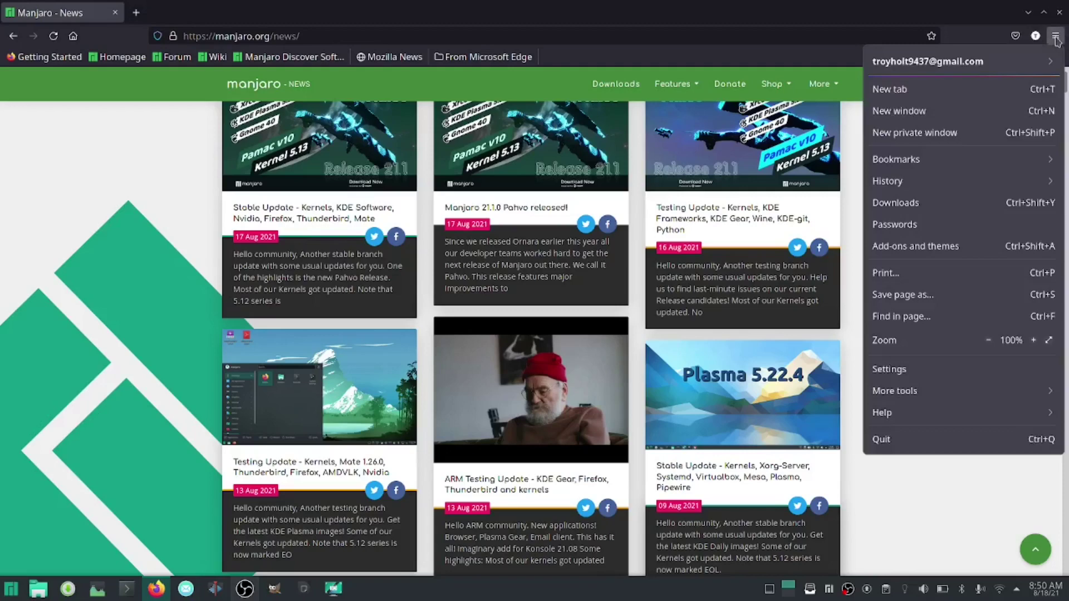
click(908, 396)
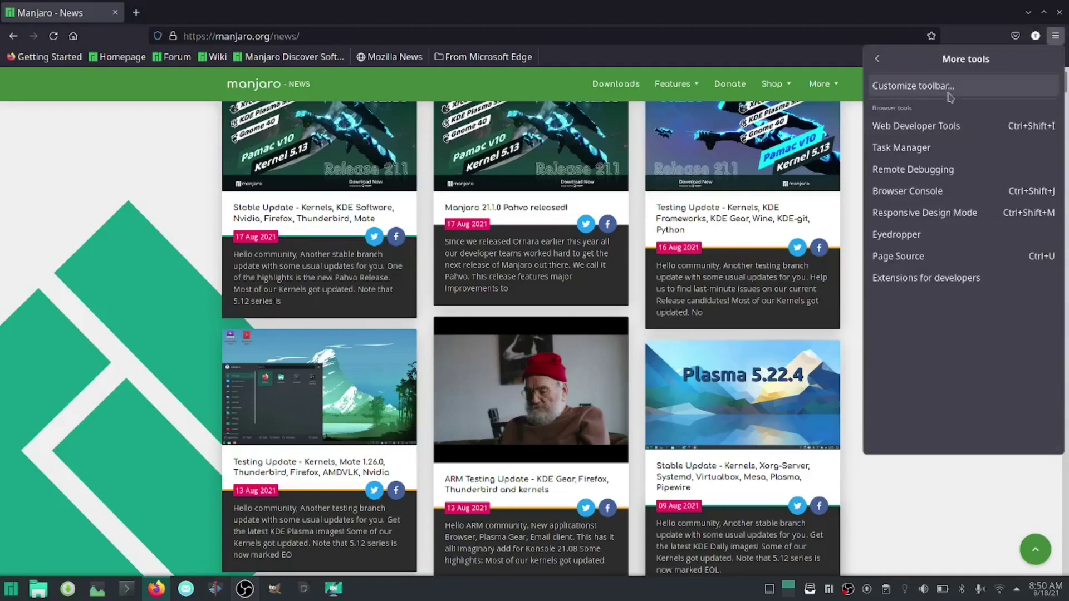
click(941, 89)
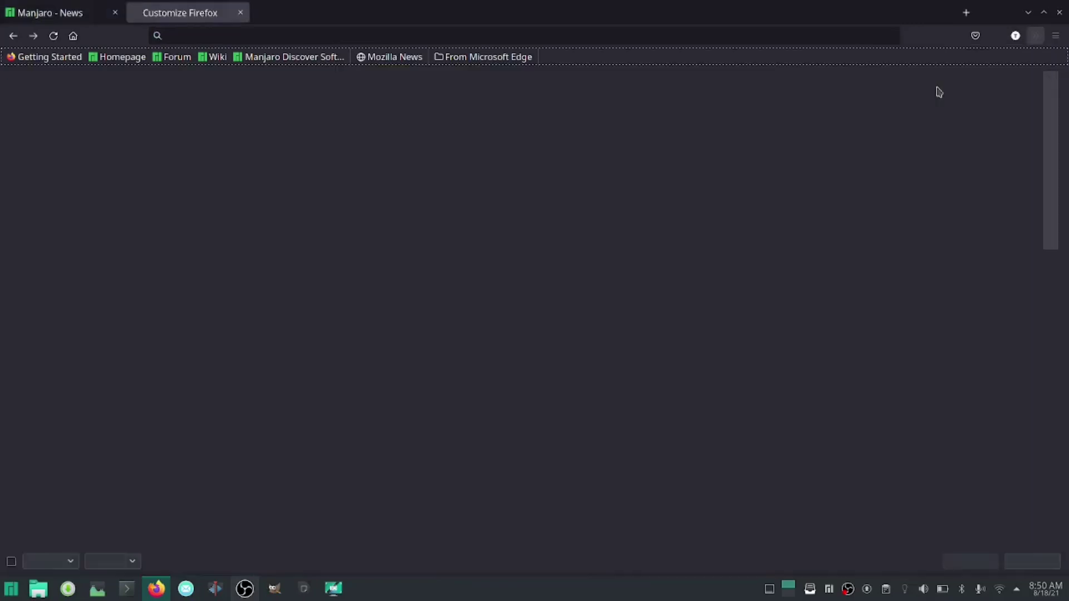
click(11, 559)
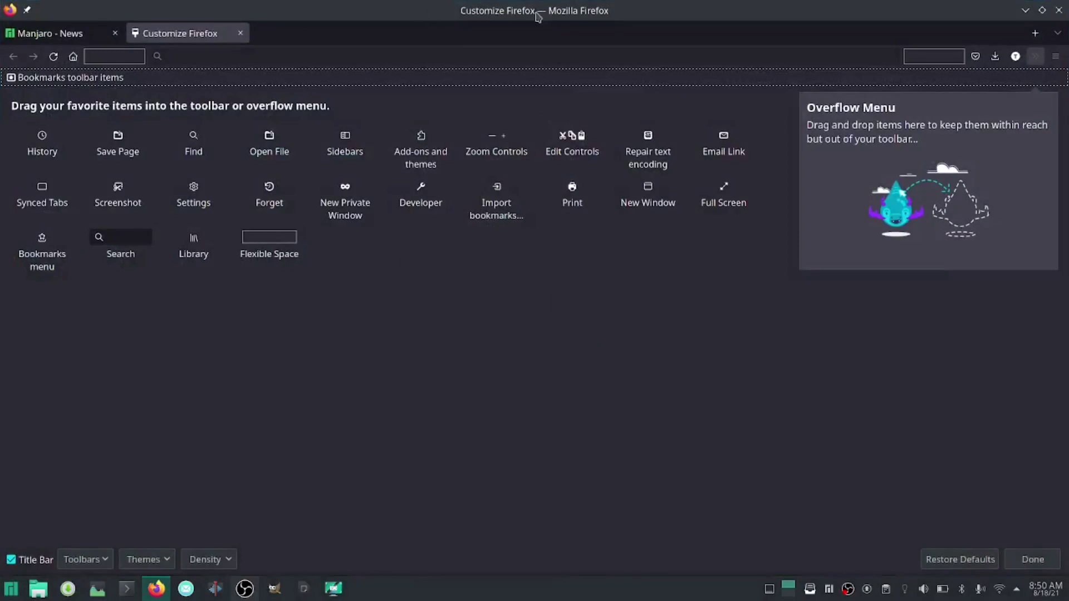
click(10, 559)
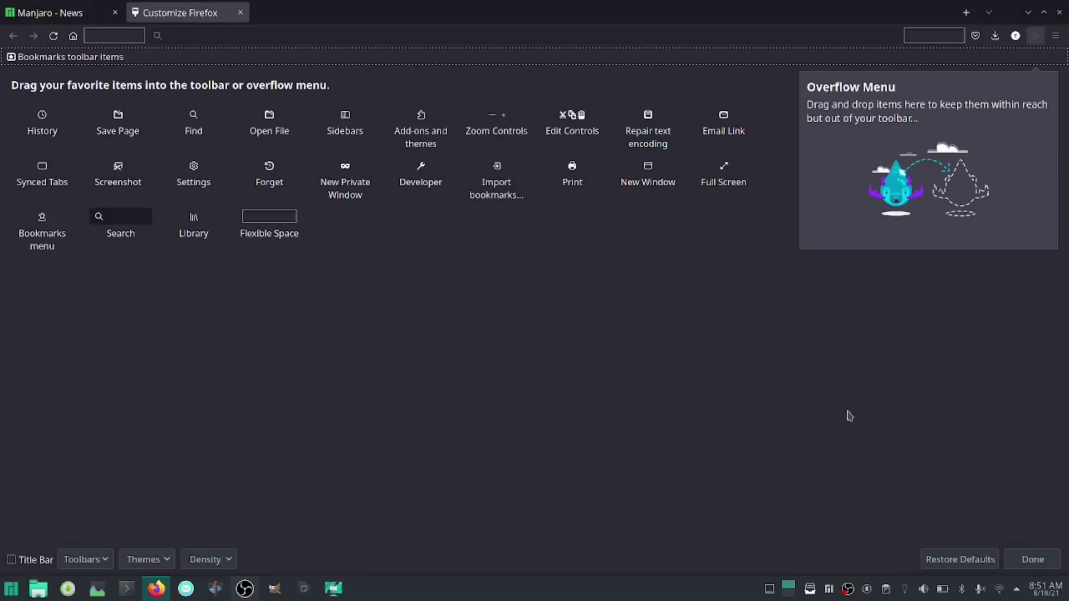
click(240, 14)
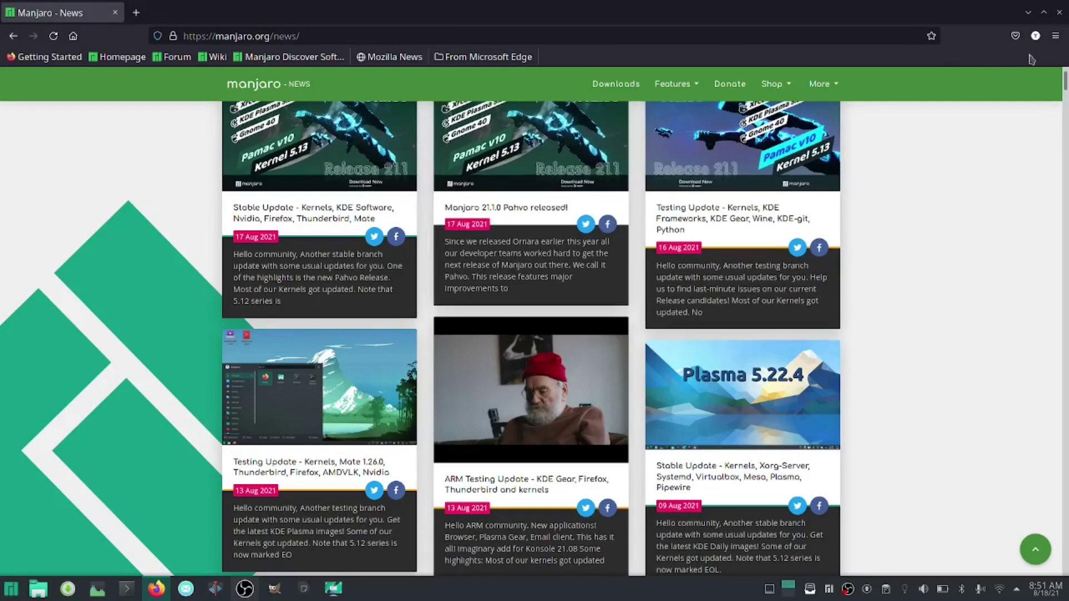
Step: Close Firefox to reveal the empty mountain-lake desktop
click(1059, 13)
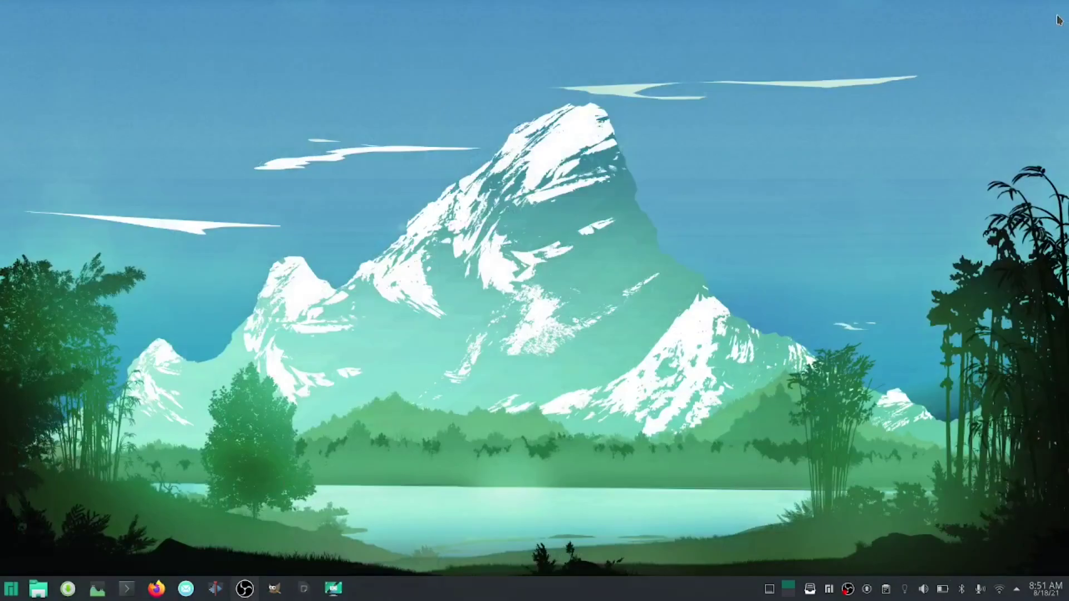